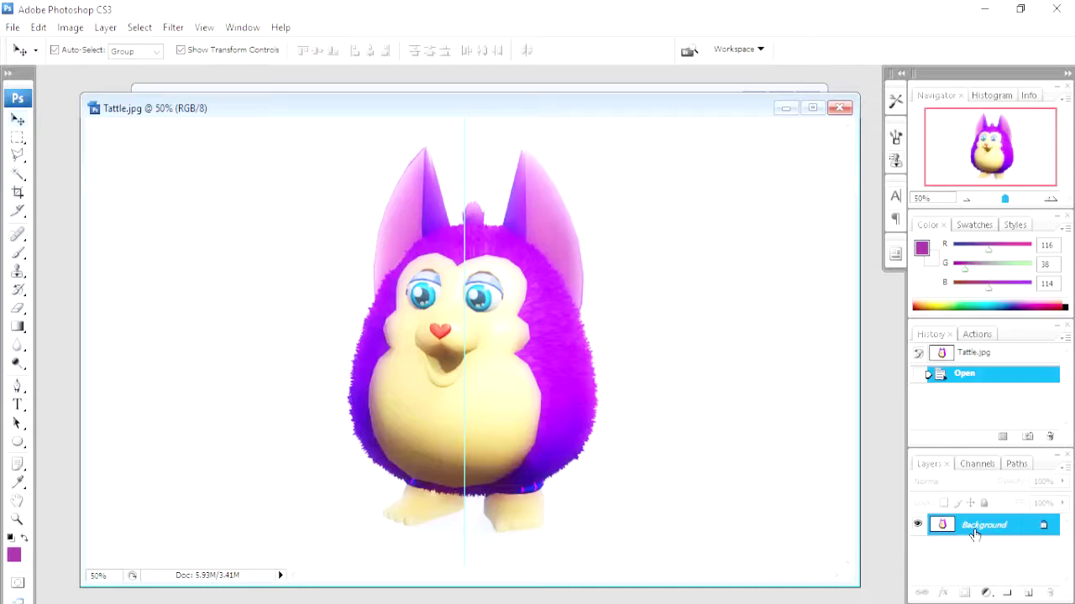
Duplicate the whole Tattle.jpg image onto a new layer and hide the original Background layer.
{"action": "key", "text": "ctrl+a"}
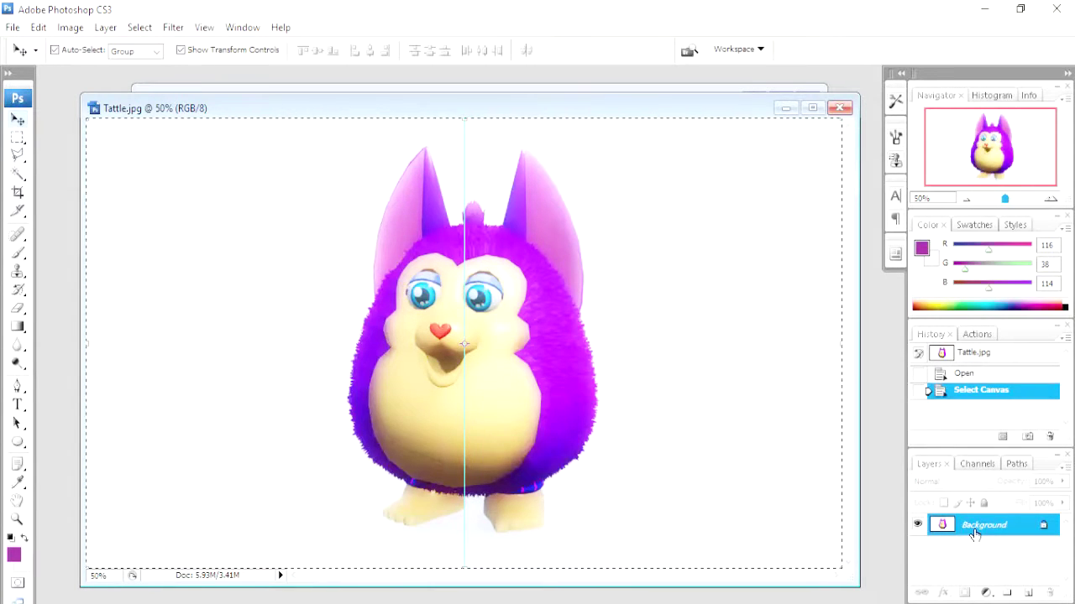
{"action": "key", "text": "ctrl+v"}
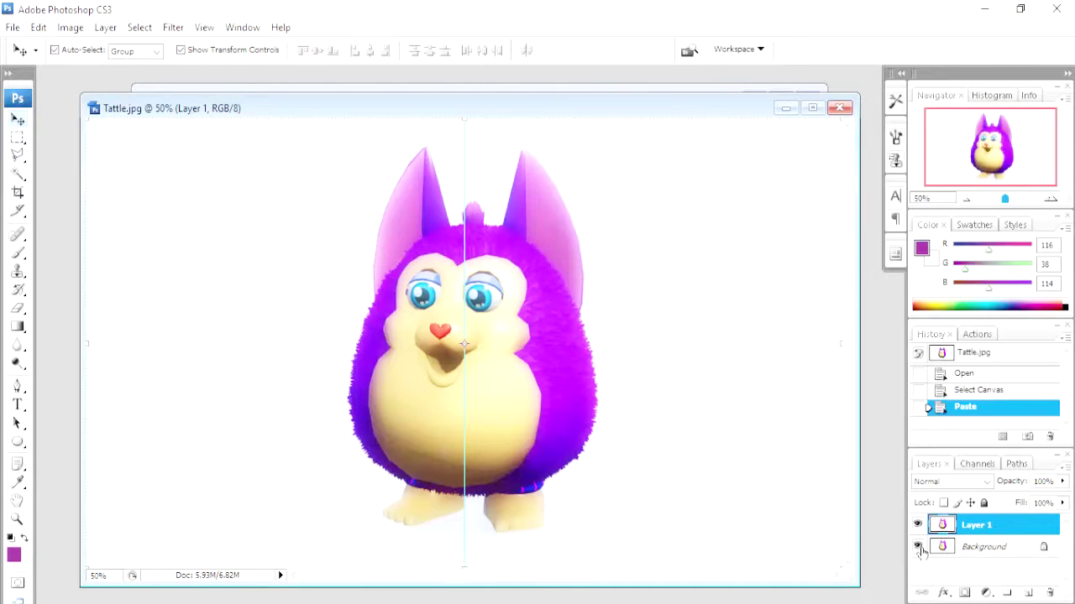
{"action": "left_click", "coordinate": [916, 547]}
Select the white area around the character with the Magic Wand and cut it from Layer 1.
{"action": "left_click", "coordinate": [18, 175]}
{"action": "left_click", "coordinate": [277, 318]}
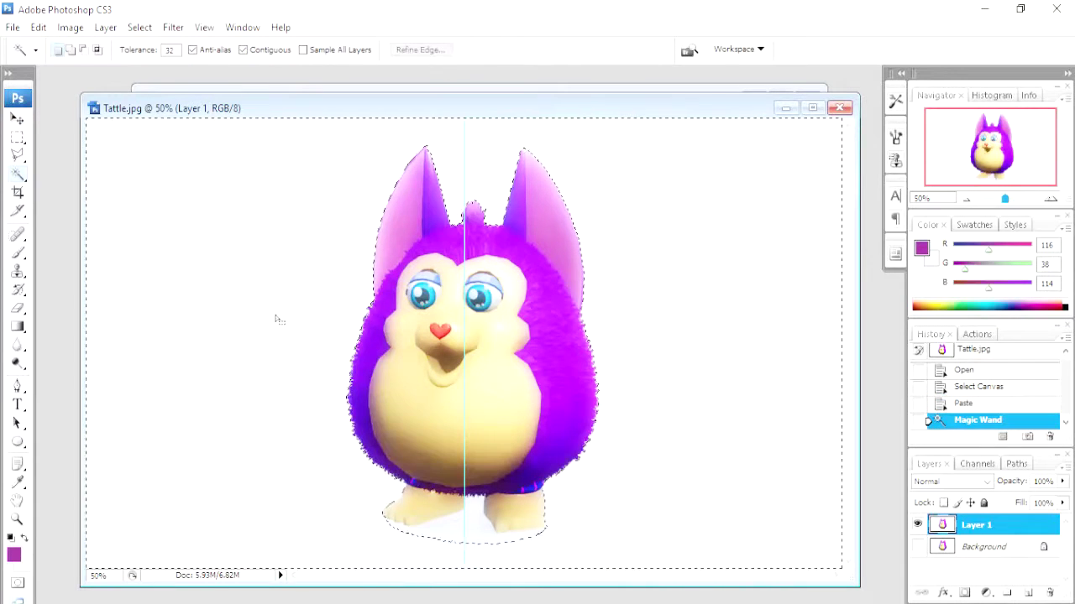
{"action": "key", "text": "ctrl+x"}
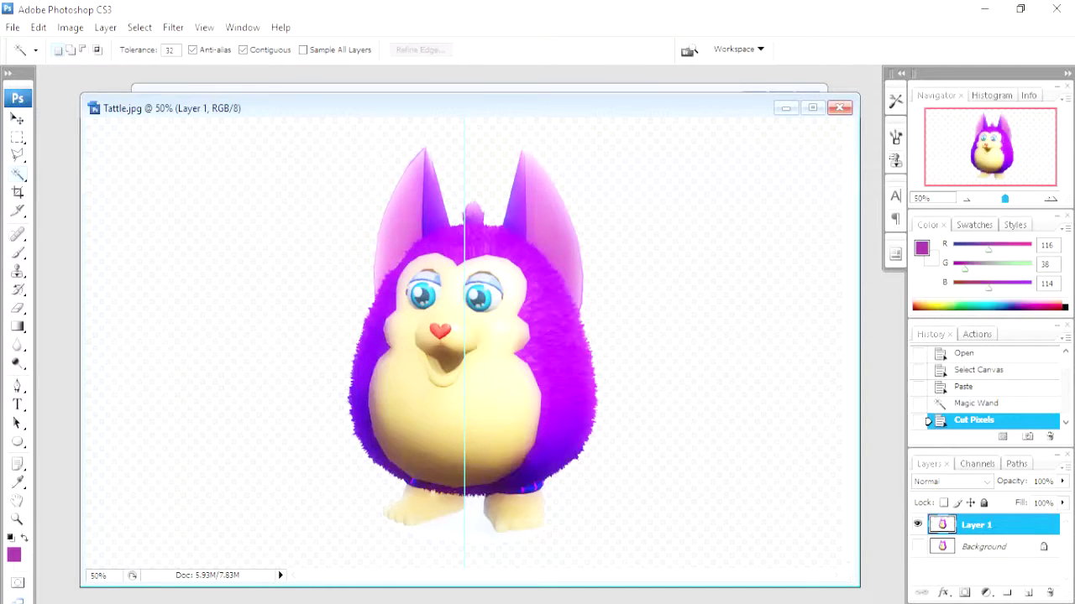
{"action": "key", "text": "ctrl+n"}
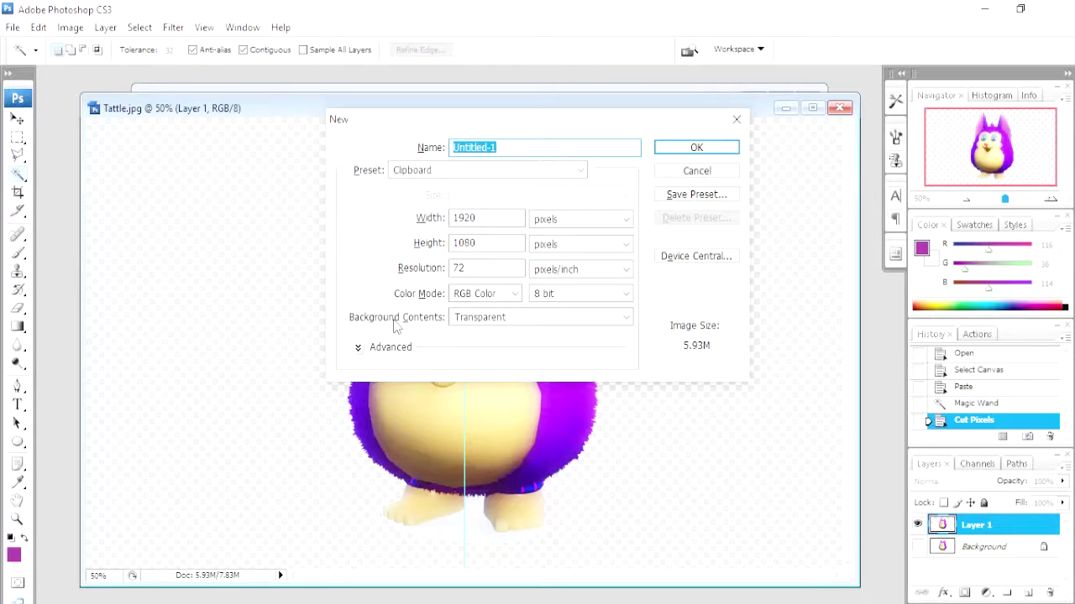
{"action": "left_click", "coordinate": [617, 320]}
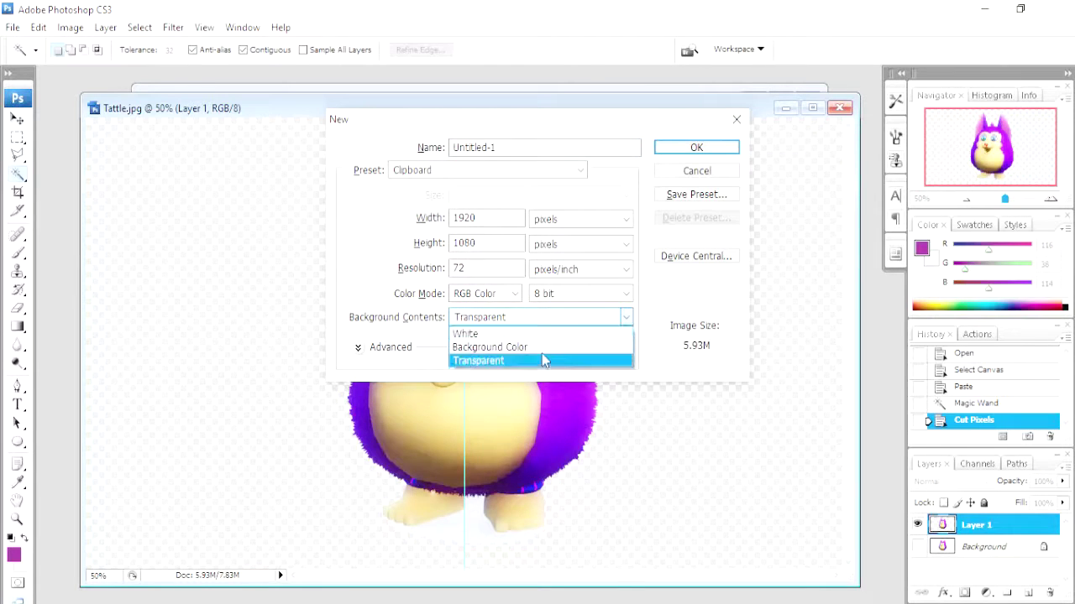
{"action": "key", "text": "Down"}
{"action": "left_click", "coordinate": [696, 170]}
{"action": "left_click", "coordinate": [697, 173]}
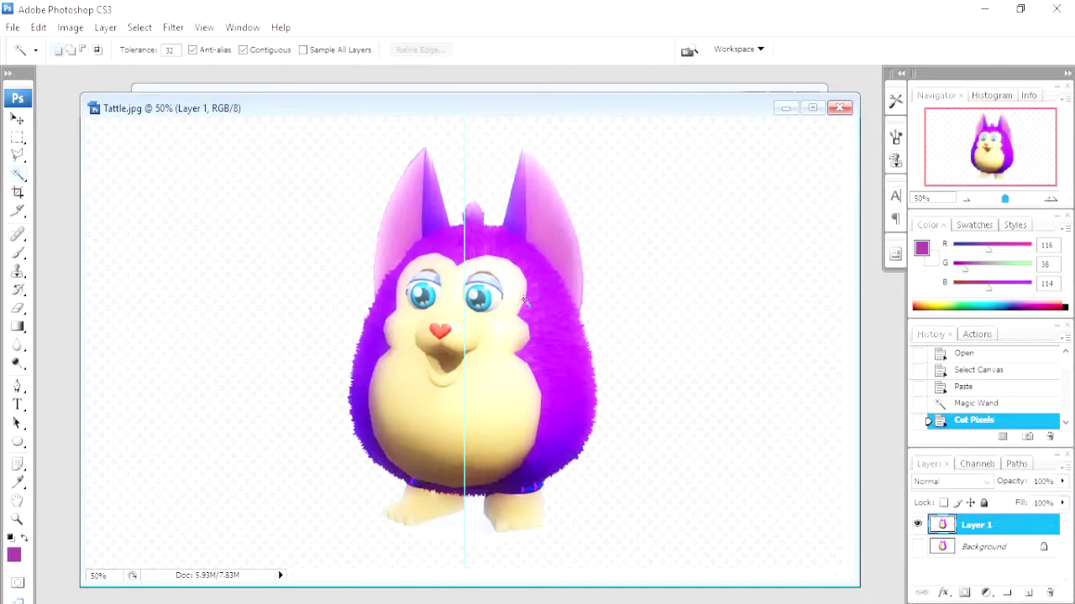
Select the leftover white patch between and beneath the character's feet with the Magic Wand and cut it out.
{"action": "left_click", "coordinate": [1051, 199]}
{"action": "left_click", "coordinate": [1050, 199]}
{"action": "left_click", "coordinate": [1050, 199]}
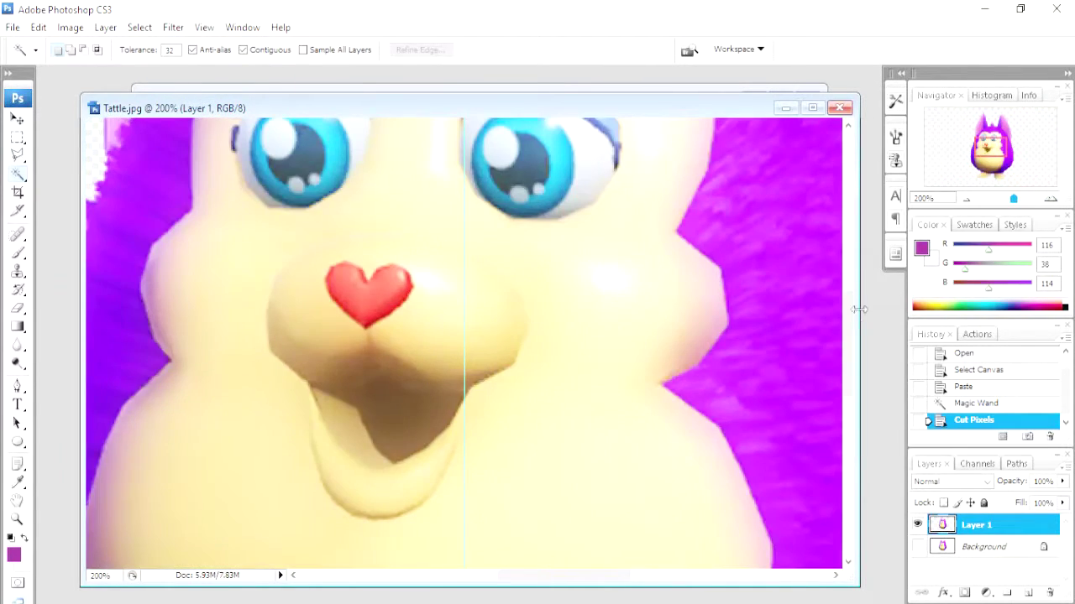
{"action": "left_click_drag", "start_coordinate": [850, 326], "coordinate": [850, 482]}
{"action": "left_click", "coordinate": [520, 456]}
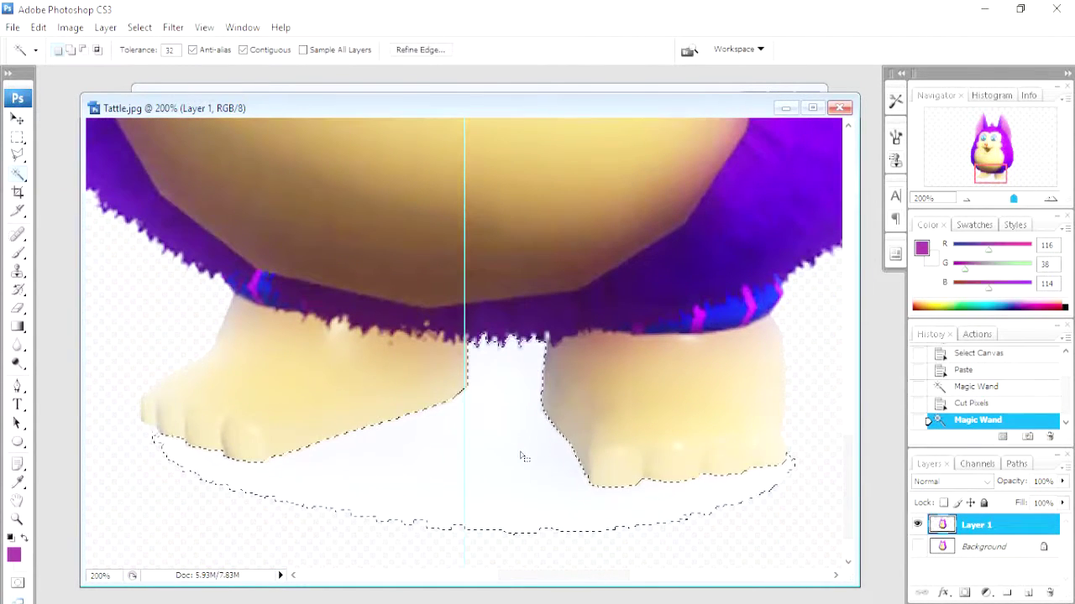
{"action": "key", "text": "ctrl+x"}
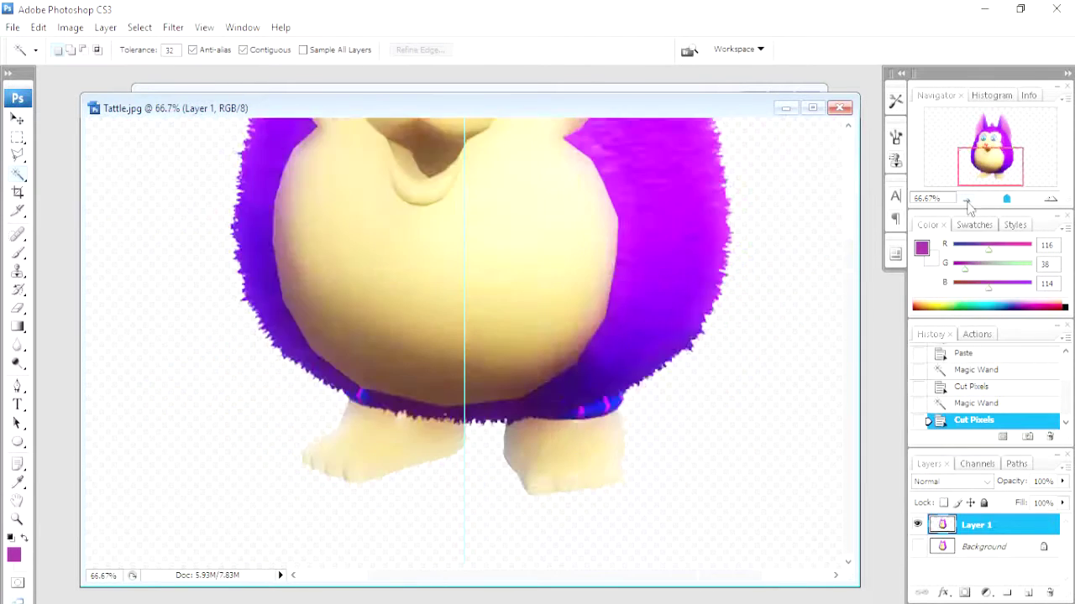
Save the cut-out character as a PNG copy named "Tattle Trans.png" with interlacing set to None.
{"action": "left_click", "coordinate": [966, 200]}
{"action": "left_click", "coordinate": [966, 200]}
{"action": "left_click", "coordinate": [967, 202]}
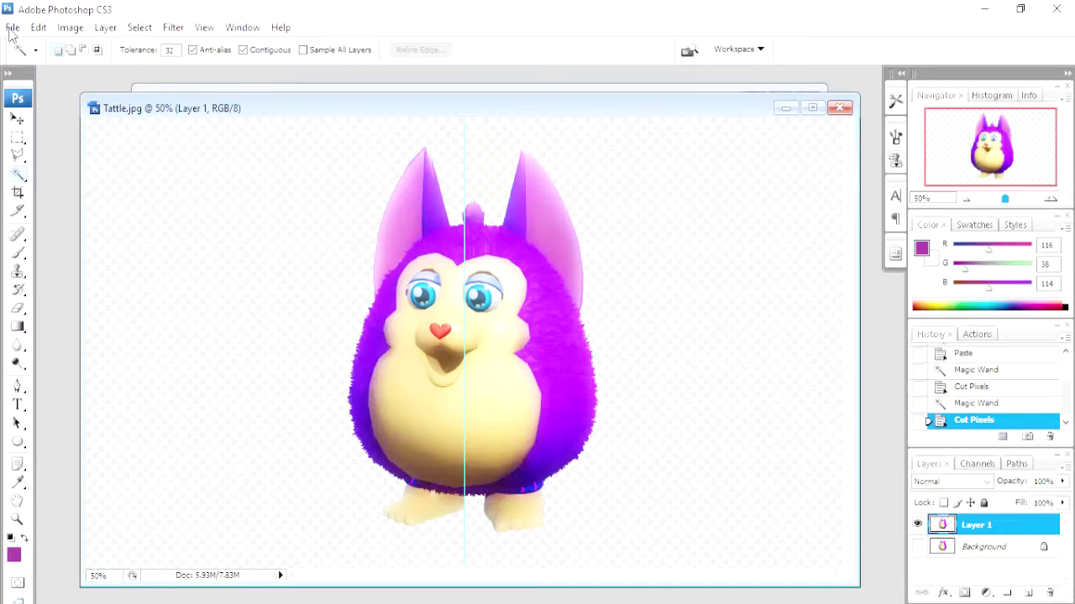
{"action": "left_click", "coordinate": [12, 28]}
{"action": "left_click", "coordinate": [67, 233]}
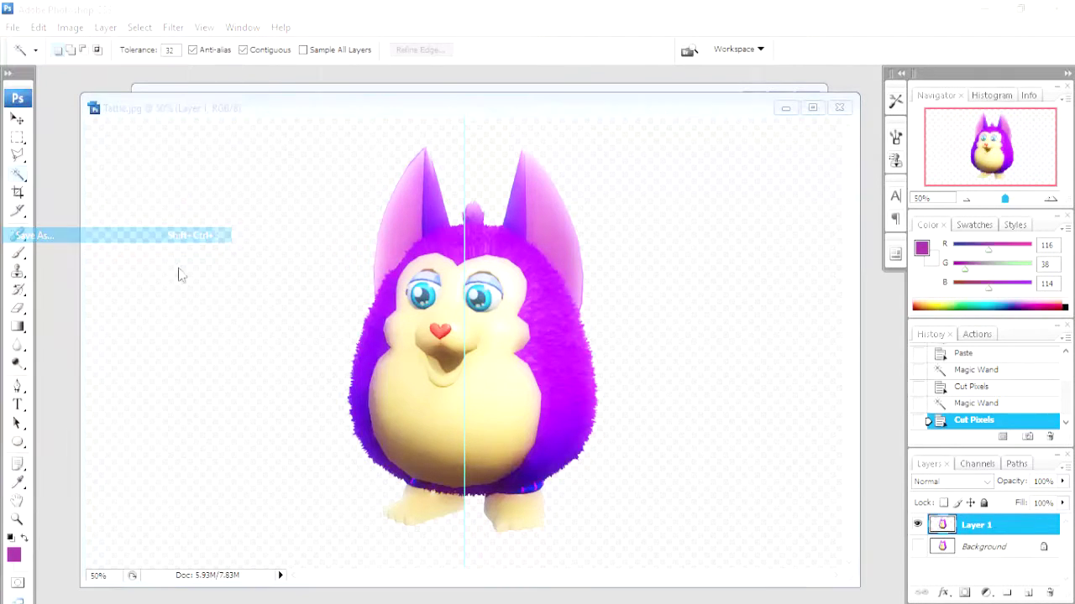
{"action": "left_click", "coordinate": [486, 337]}
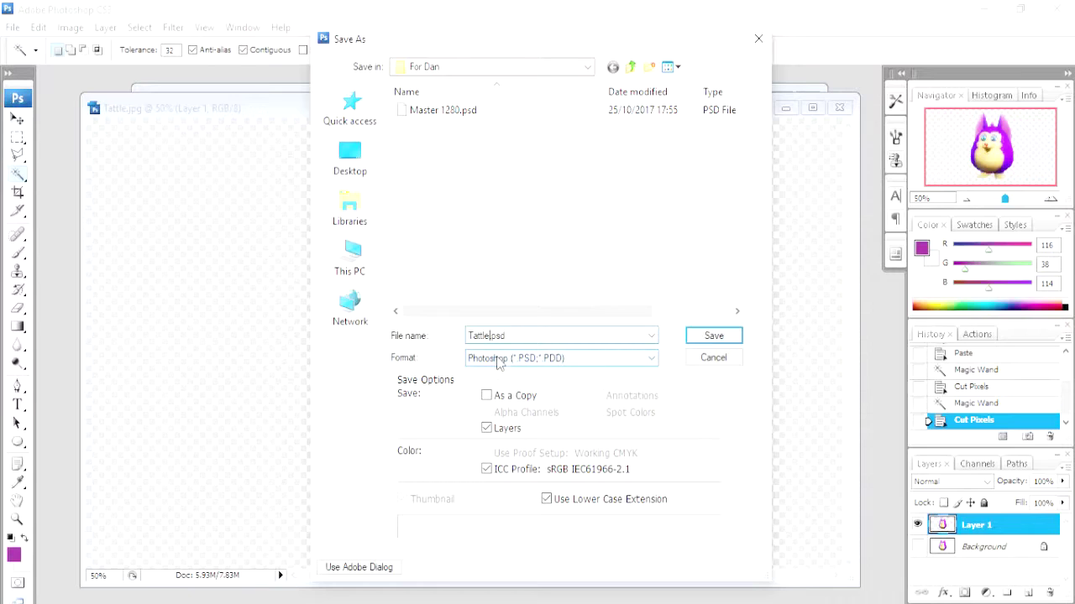
{"action": "type", "text": "Trans"}
{"action": "left_click", "coordinate": [649, 359]}
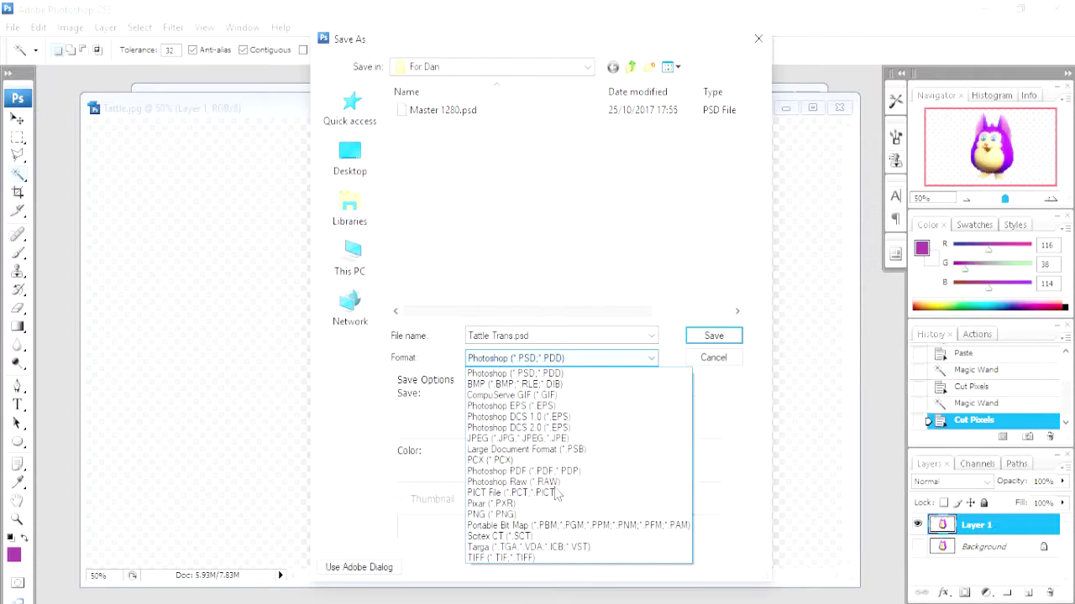
{"action": "left_click", "coordinate": [491, 514]}
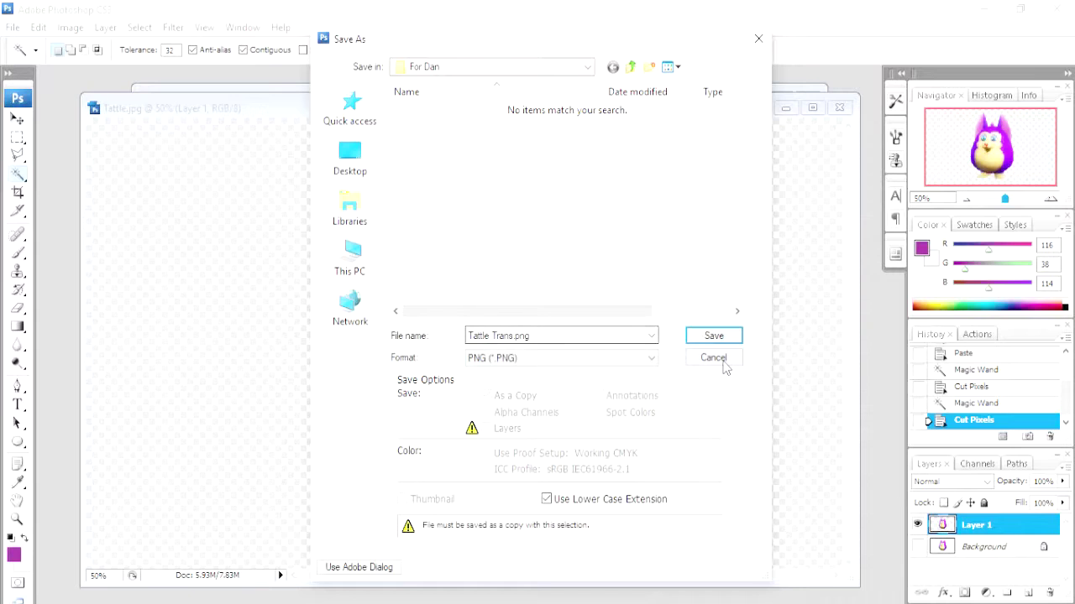
{"action": "left_click", "coordinate": [698, 337]}
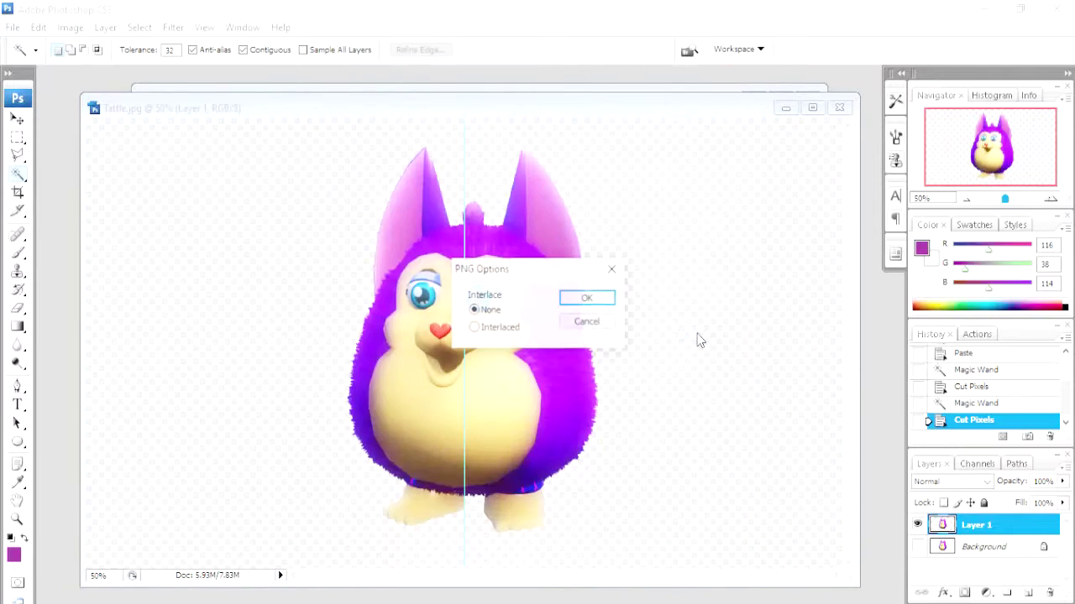
{"action": "left_click", "coordinate": [572, 300]}
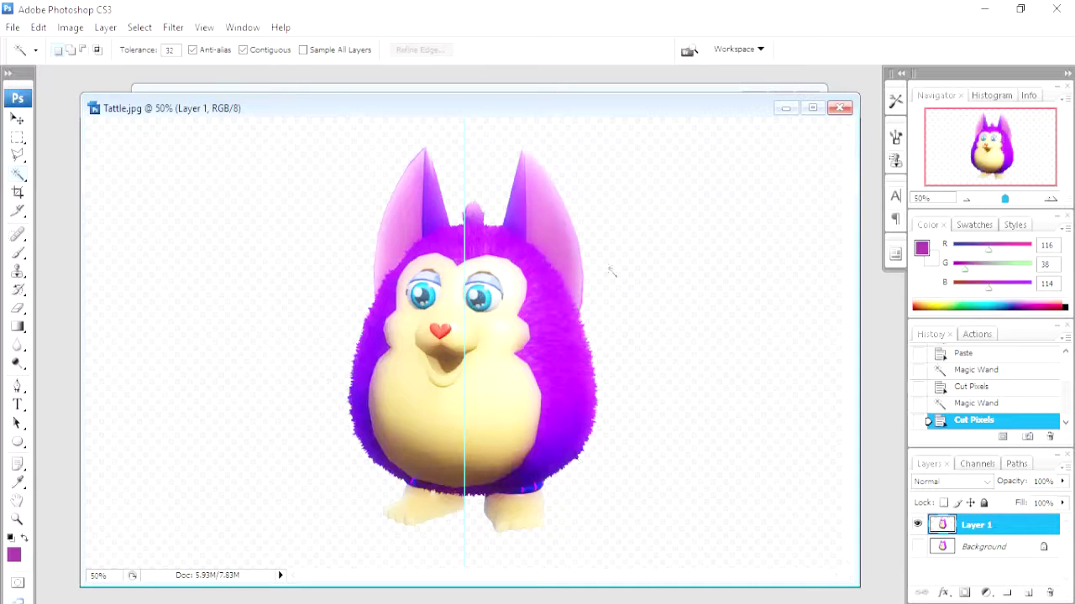
Uncover the Master 1280.psd document and bring the cut-out character layer from Tattle.jpg into it.
{"action": "left_click_drag", "start_coordinate": [482, 114], "coordinate": [550, 271]}
{"action": "left_click", "coordinate": [17, 119]}
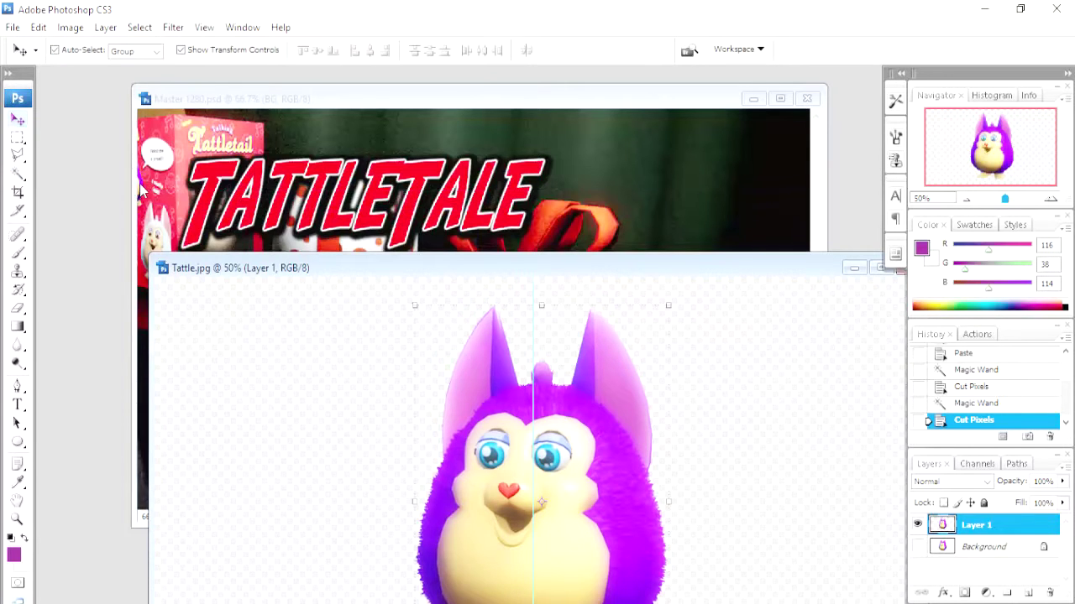
{"action": "left_click_drag", "start_coordinate": [611, 381], "coordinate": [737, 384]}
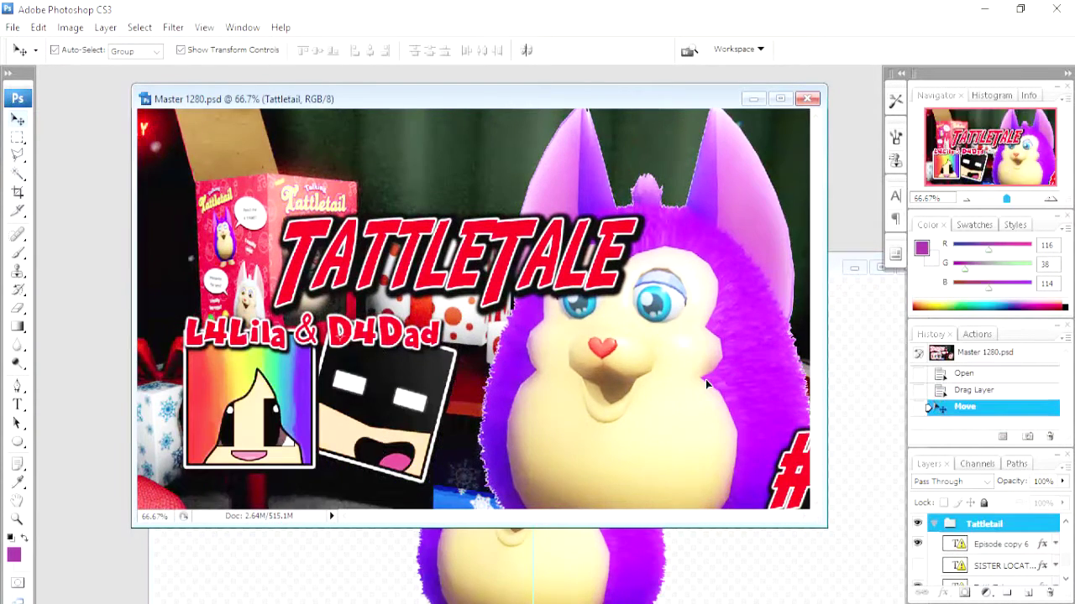
Undo the accidental moves of the whole Tattletail group in Master 1280.psd.
{"action": "key", "text": "ctrl+z"}
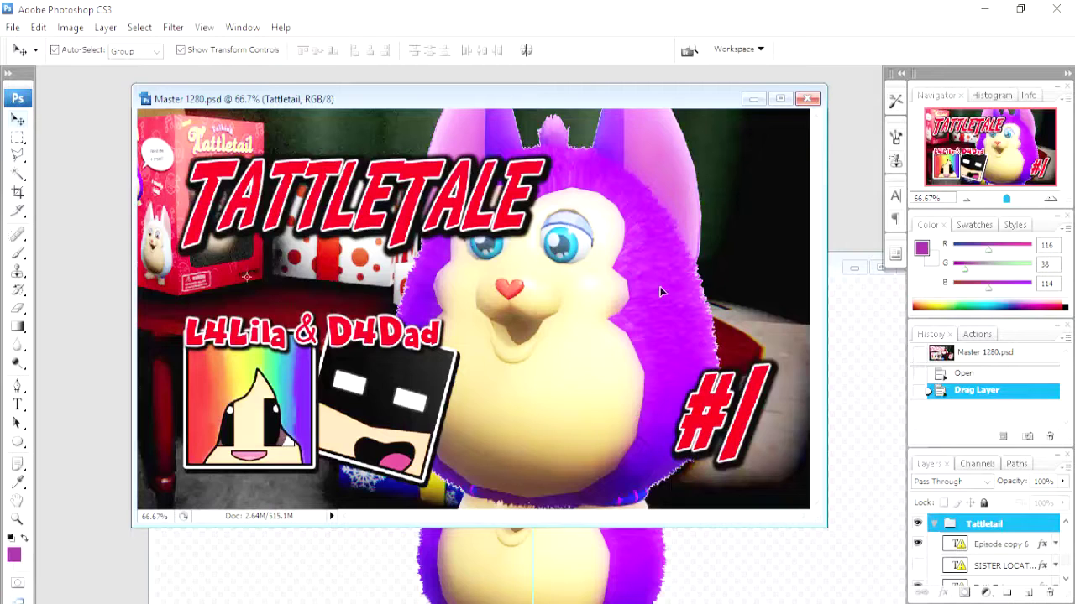
{"action": "left_click_drag", "start_coordinate": [663, 338], "coordinate": [673, 351]}
{"action": "key", "text": "ctrl+z"}
Change Auto-Select from Group to Layer and move only the character toward the right edge of the thumbnail artwork.
{"action": "left_click", "coordinate": [139, 52]}
{"action": "left_click", "coordinate": [148, 81]}
{"action": "left_click_drag", "start_coordinate": [539, 337], "coordinate": [716, 345]}
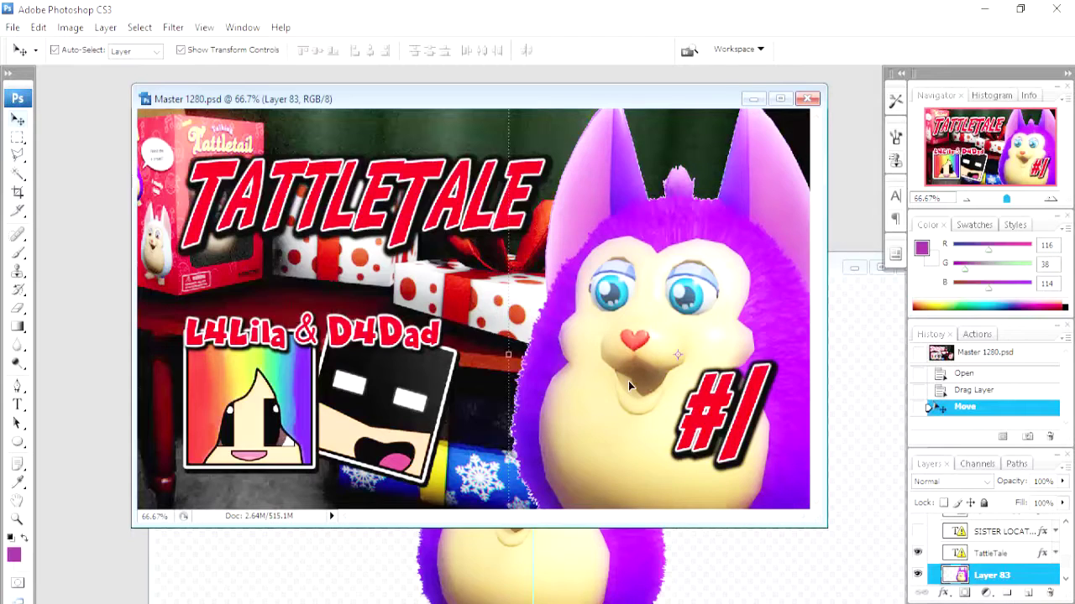
Examine how the thumbnail is layered by toggling the character, BG and TattleTale layers and picking the head artwork.
{"action": "left_click", "coordinate": [1065, 579]}
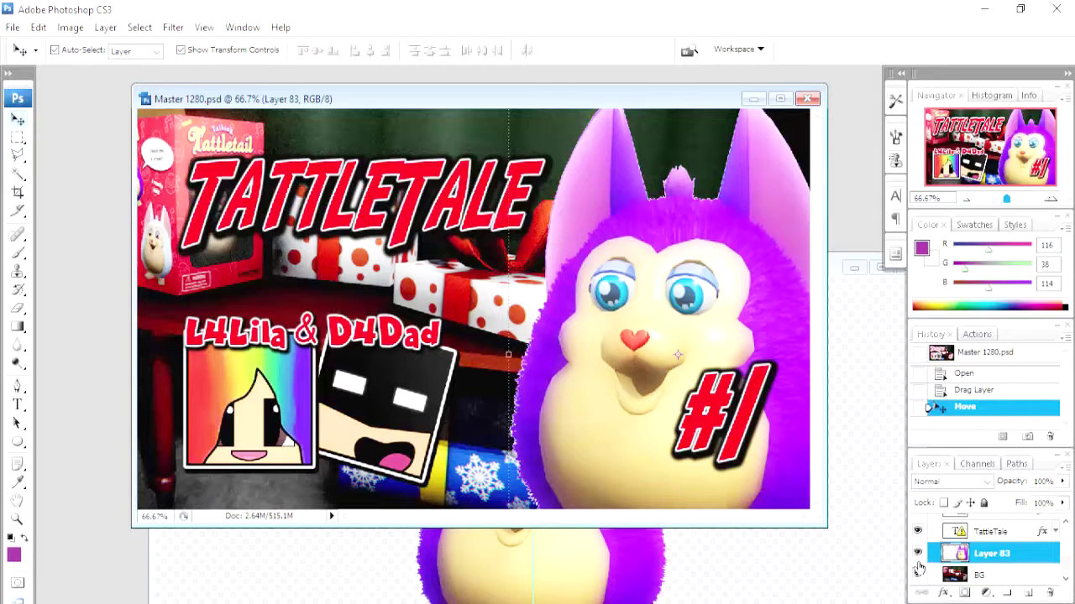
{"action": "left_click", "coordinate": [917, 554]}
{"action": "left_click", "coordinate": [917, 554]}
{"action": "left_click", "coordinate": [917, 575]}
{"action": "left_click", "coordinate": [917, 575]}
{"action": "left_click", "coordinate": [400, 239]}
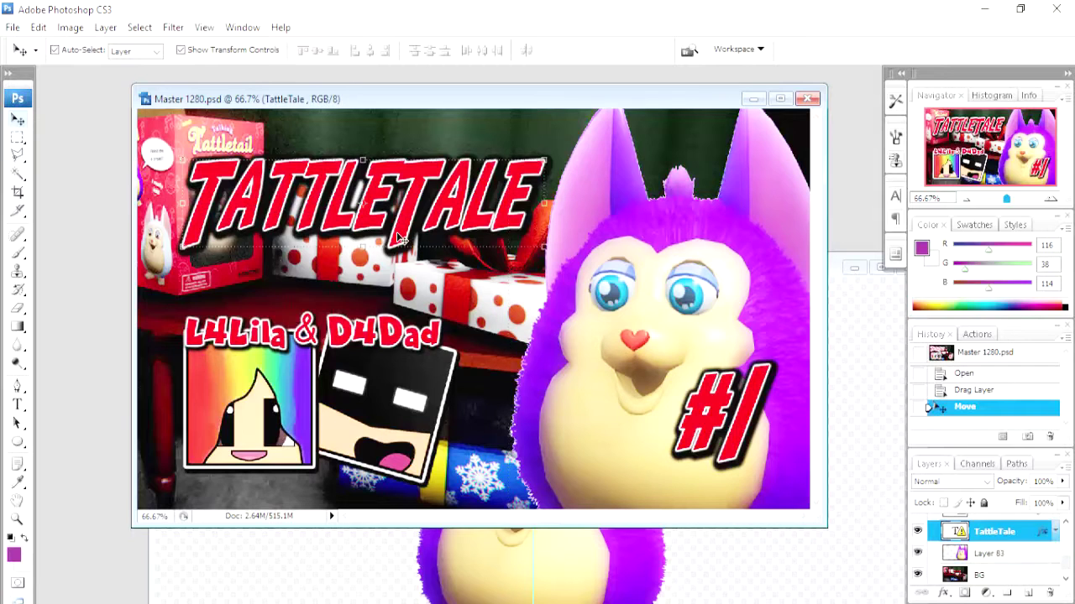
{"action": "left_click", "coordinate": [918, 532]}
{"action": "left_click", "coordinate": [919, 531]}
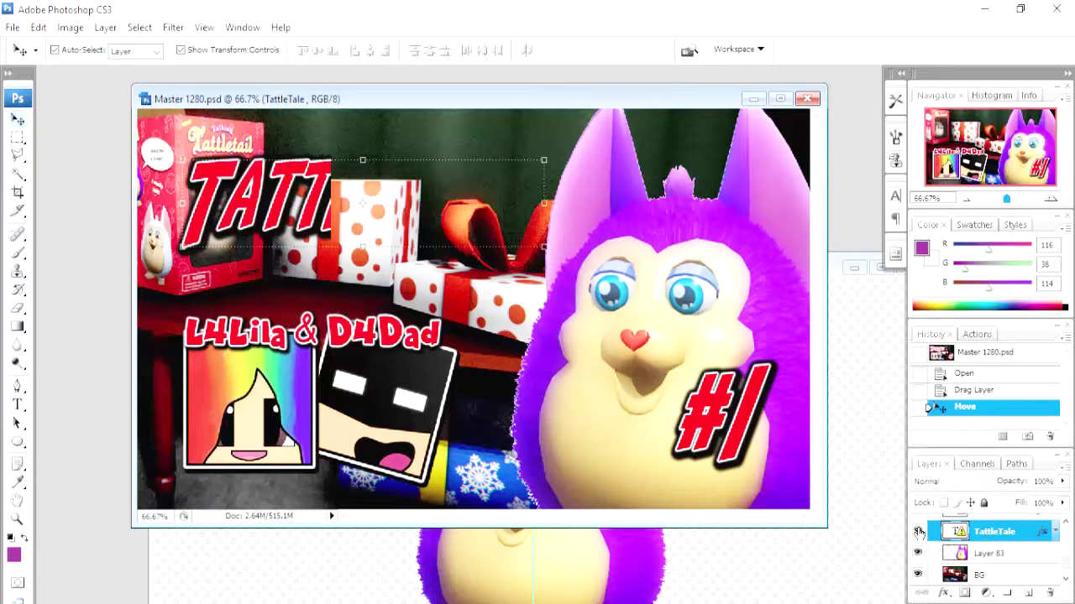
{"action": "left_click", "coordinate": [402, 387]}
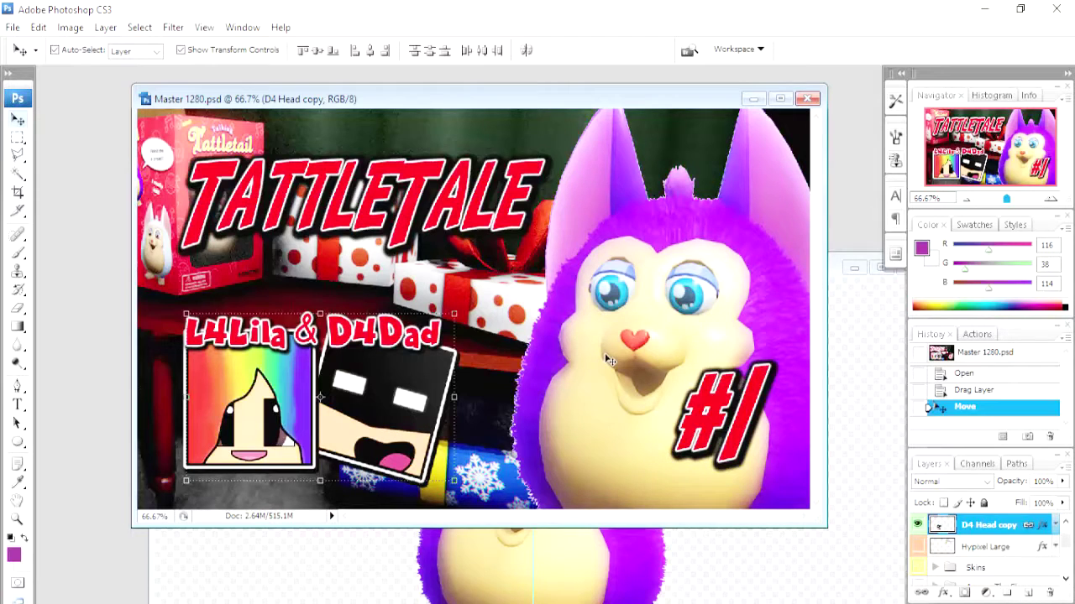
{"action": "left_click", "coordinate": [521, 348]}
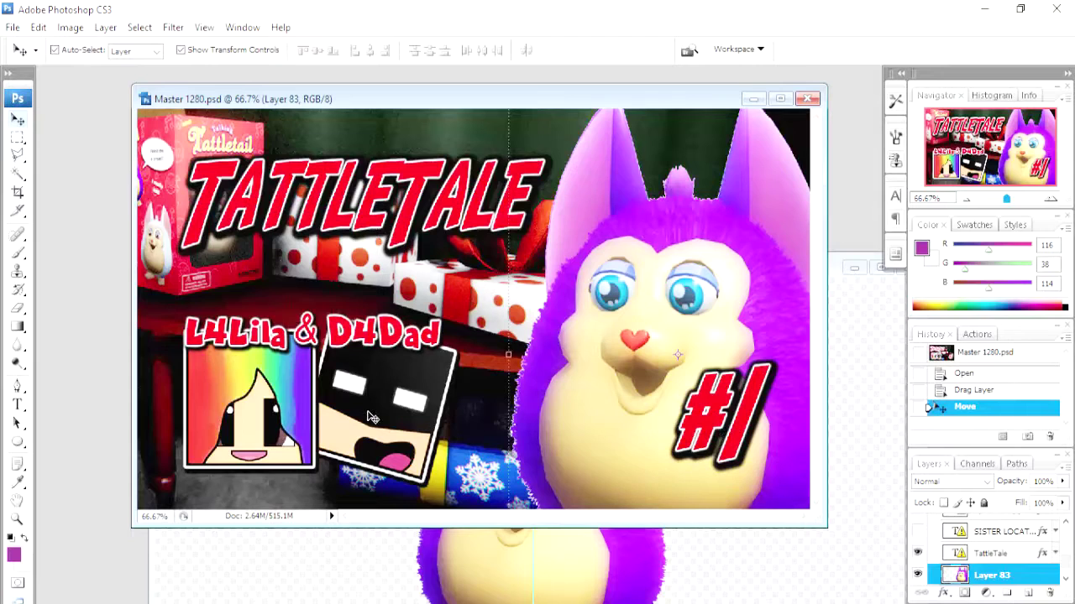
Copy the layer style of the "#1" episode text and paste it onto the character's Layer 83.
{"action": "left_click", "coordinate": [741, 434]}
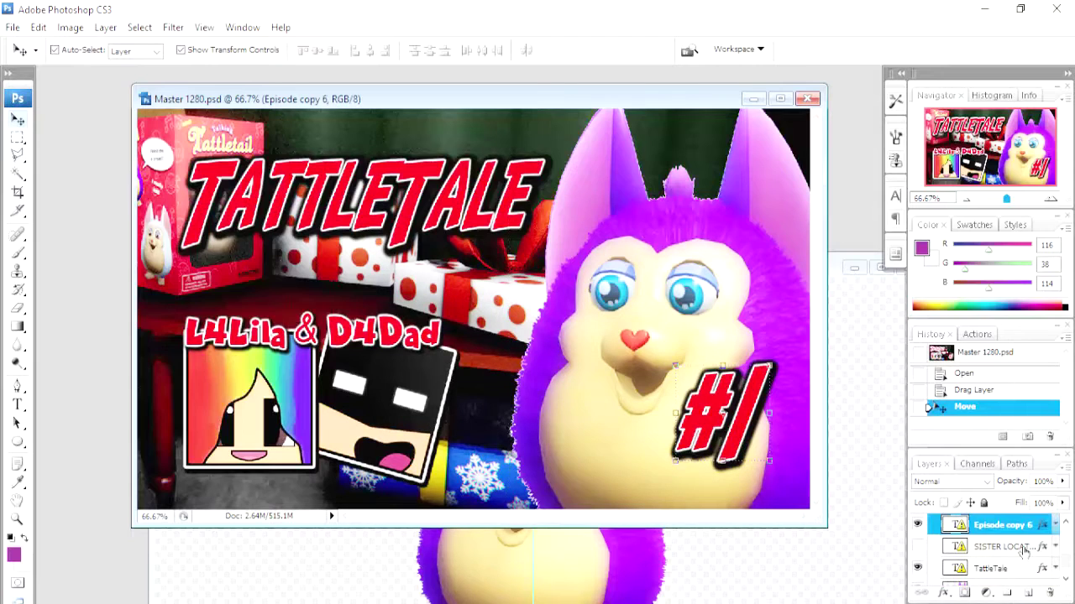
{"action": "right_click", "coordinate": [995, 532]}
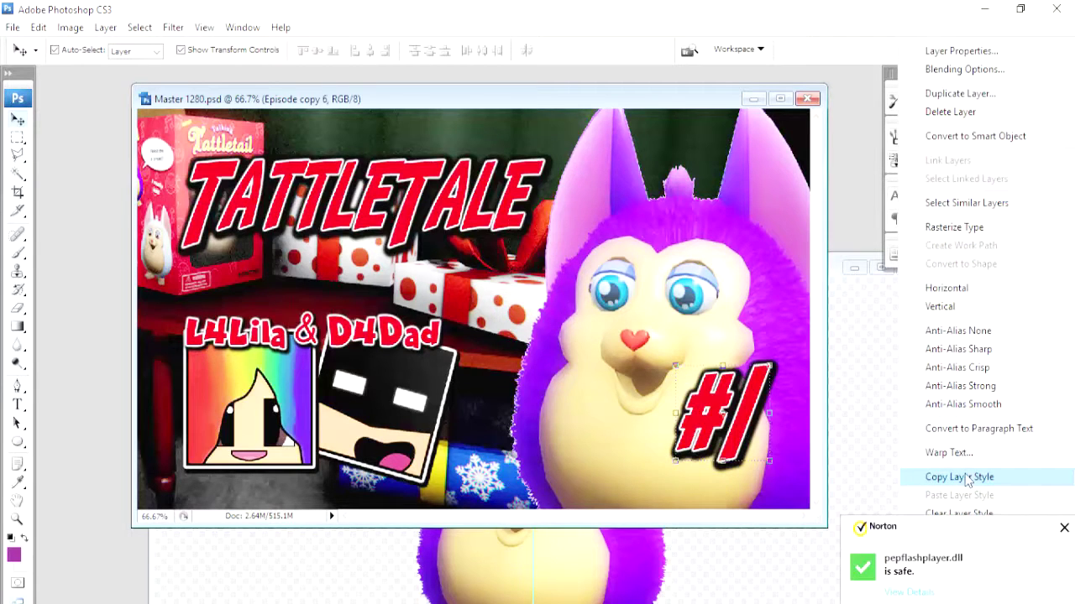
{"action": "left_click", "coordinate": [966, 477]}
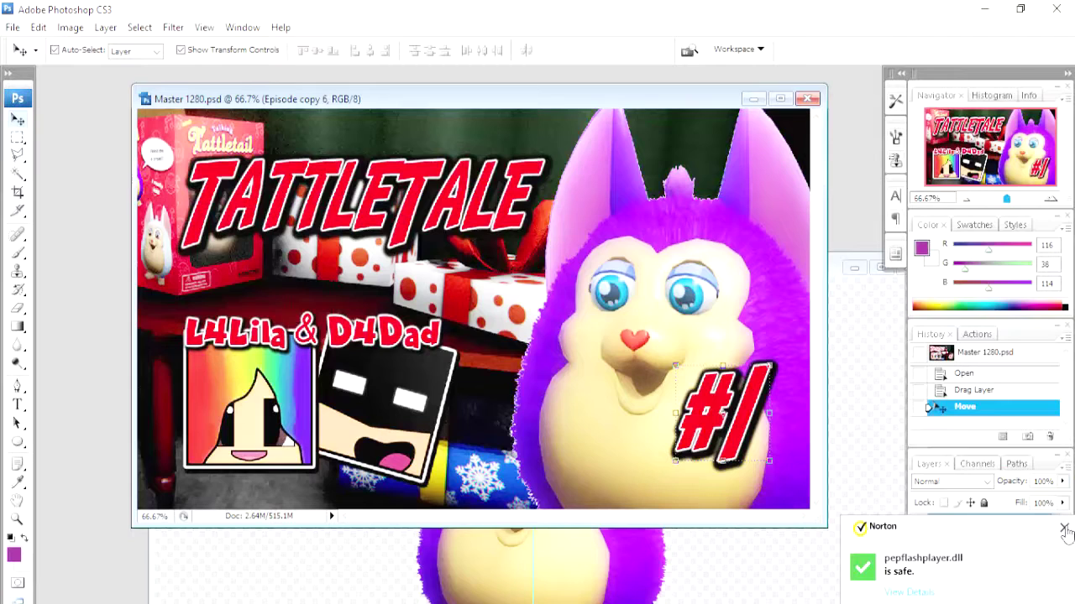
{"action": "left_click", "coordinate": [1063, 528]}
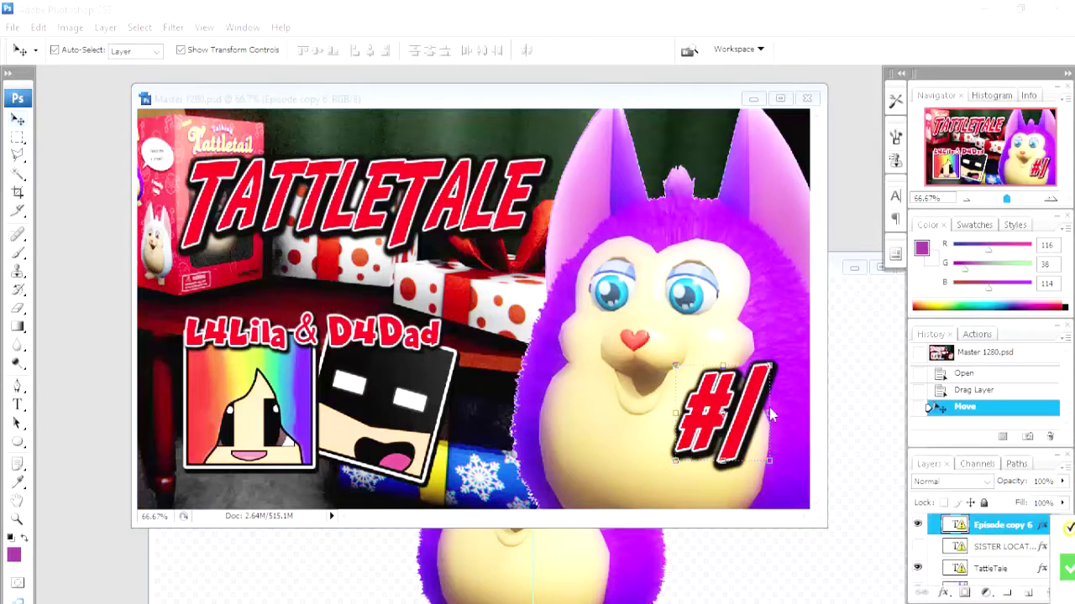
{"action": "left_click", "coordinate": [651, 267]}
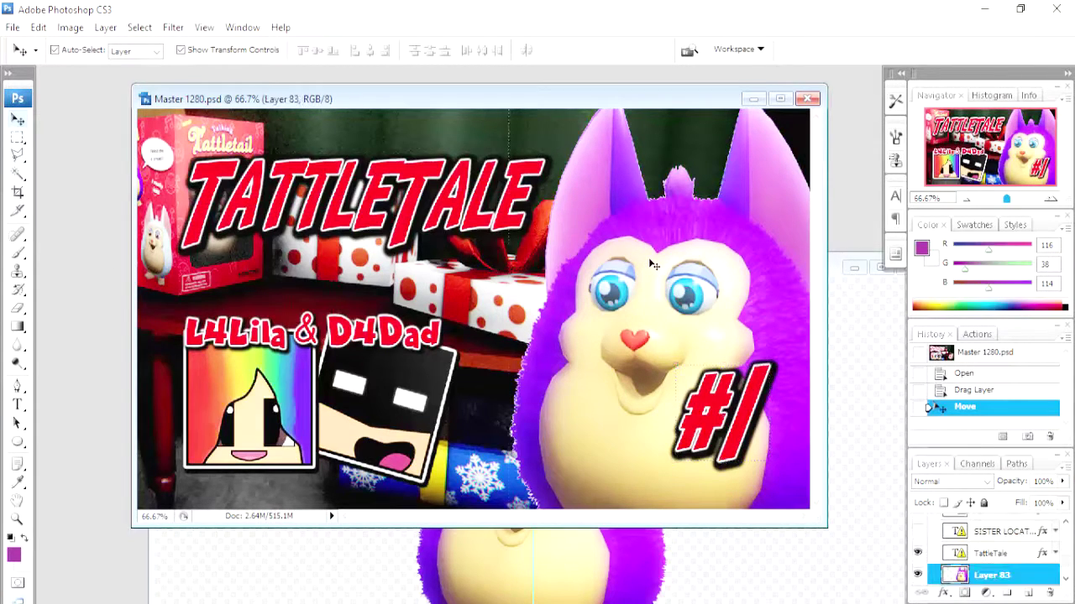
{"action": "right_click", "coordinate": [991, 578]}
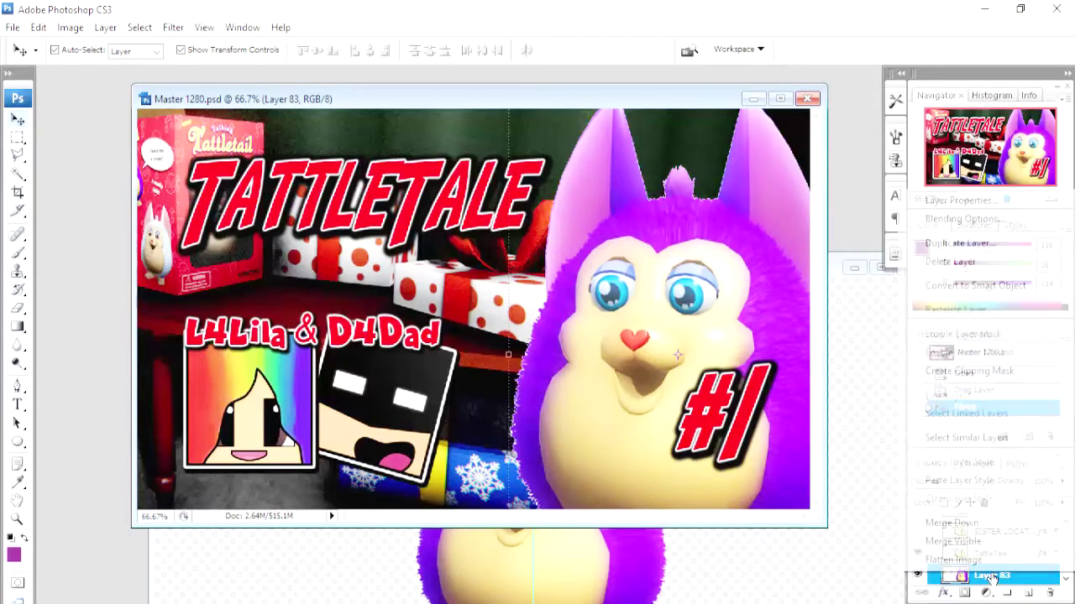
{"action": "left_click", "coordinate": [959, 480]}
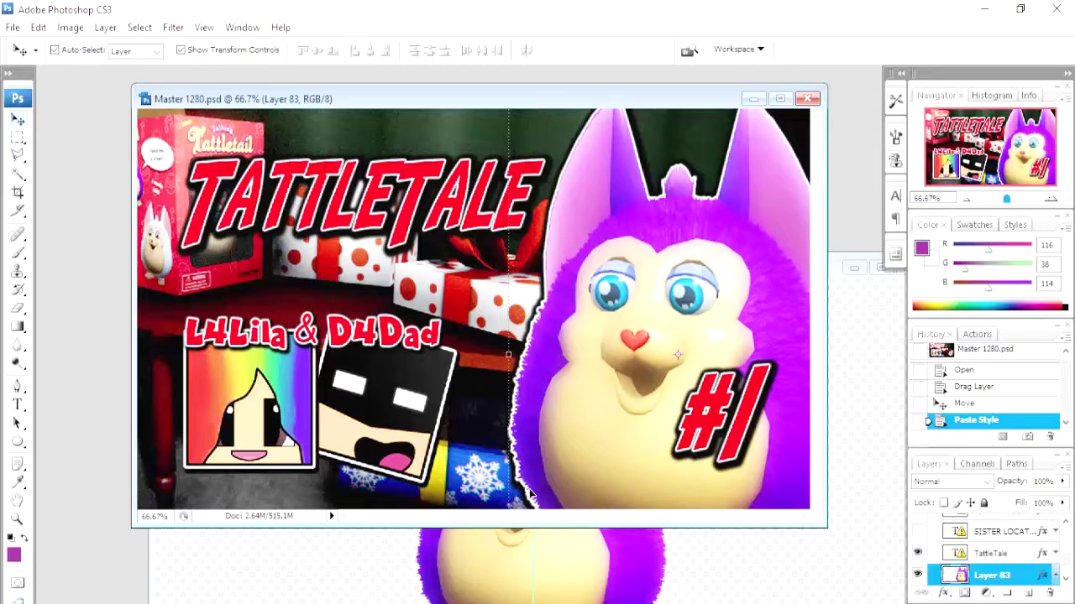
Examine the Drop Shadow and Outer Glow settings in Layer 83's layer style without changing them.
{"action": "double_click", "coordinate": [1041, 579]}
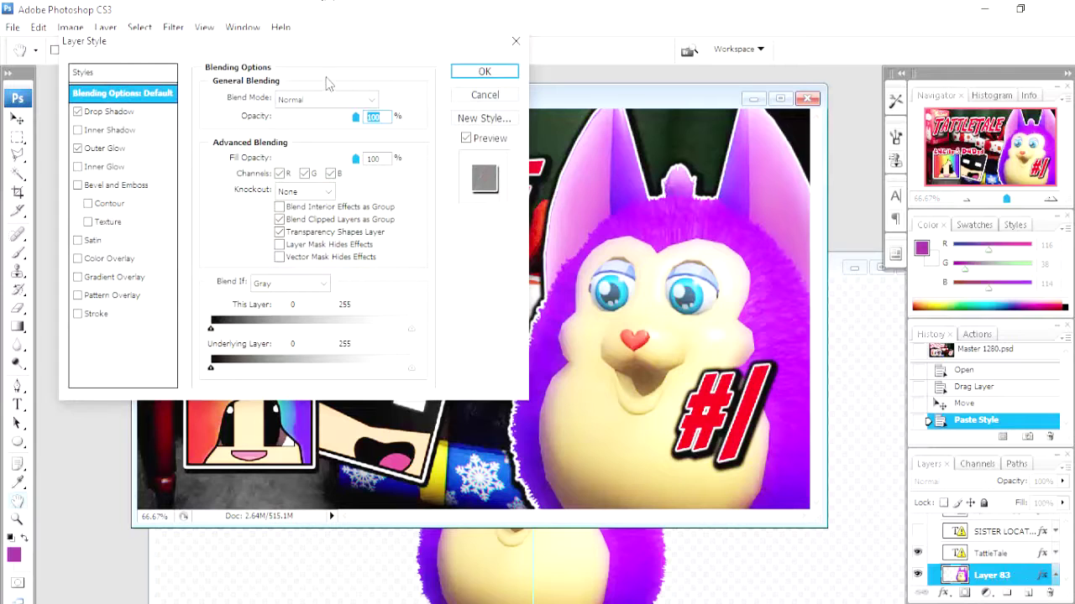
{"action": "left_click_drag", "start_coordinate": [172, 59], "coordinate": [307, 130]}
{"action": "left_click", "coordinate": [245, 185]}
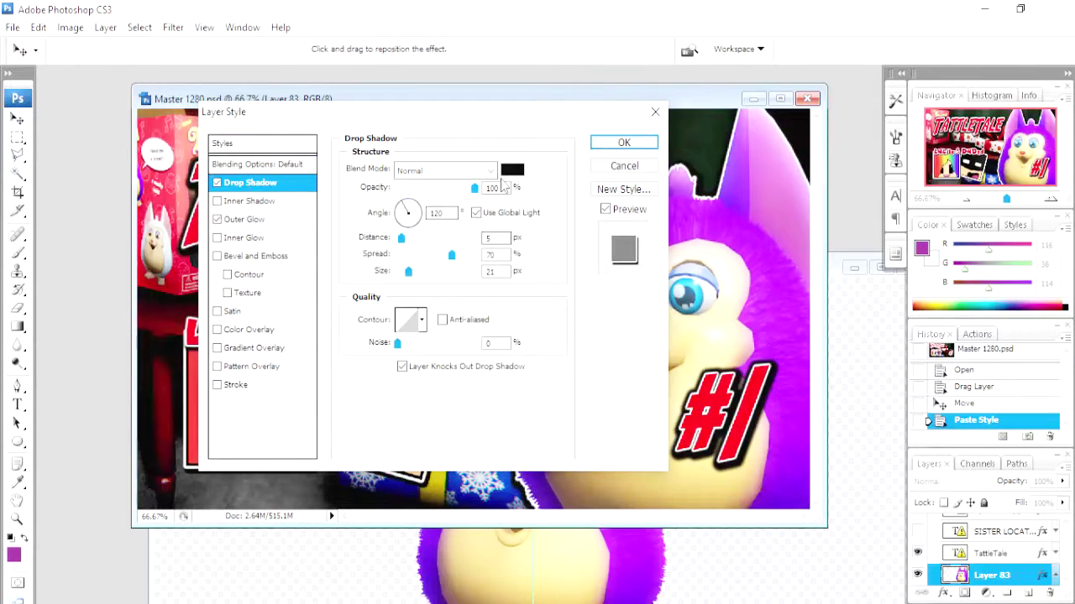
{"action": "left_click", "coordinate": [491, 172]}
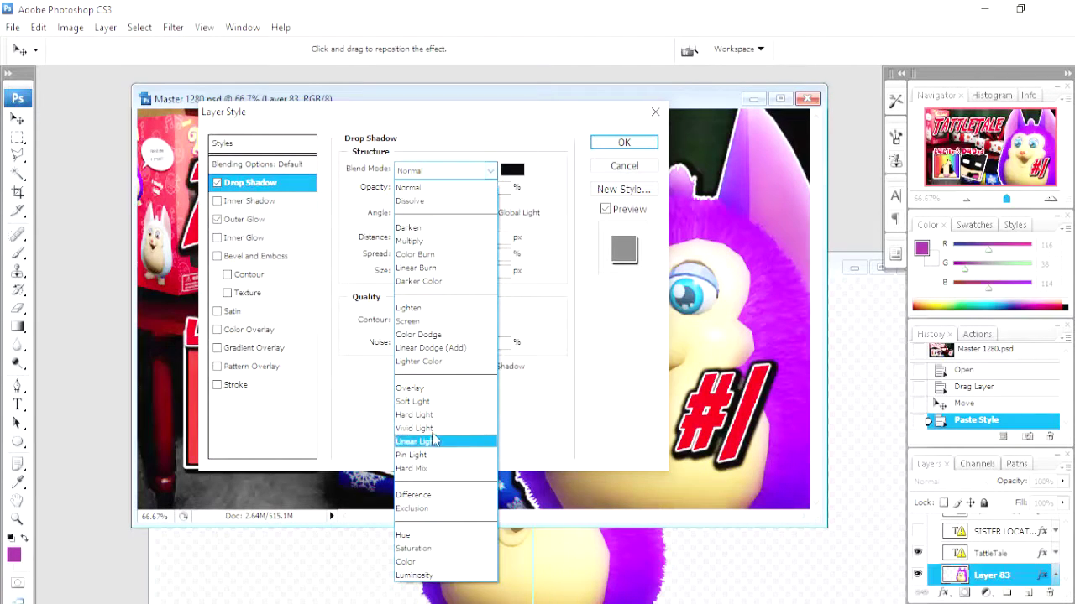
{"action": "left_click", "coordinate": [452, 143]}
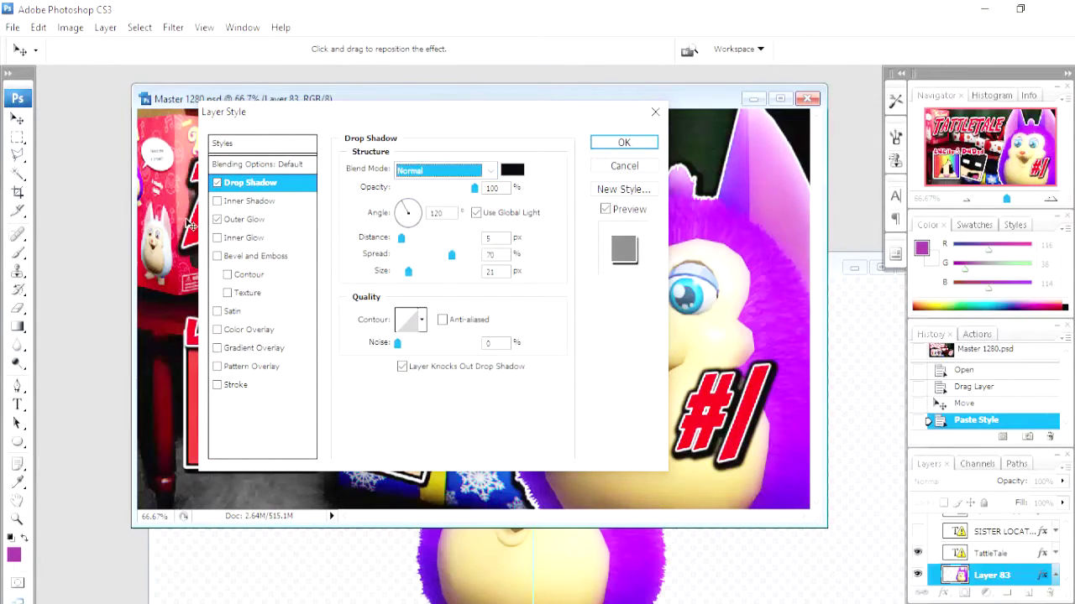
{"action": "left_click", "coordinate": [251, 220]}
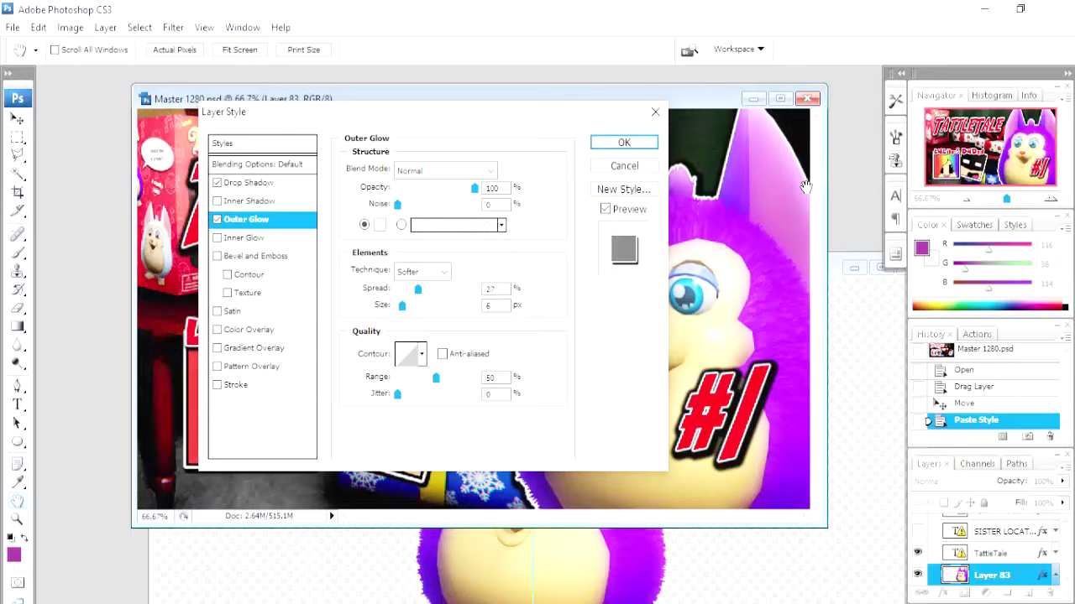
{"action": "left_click", "coordinate": [604, 171]}
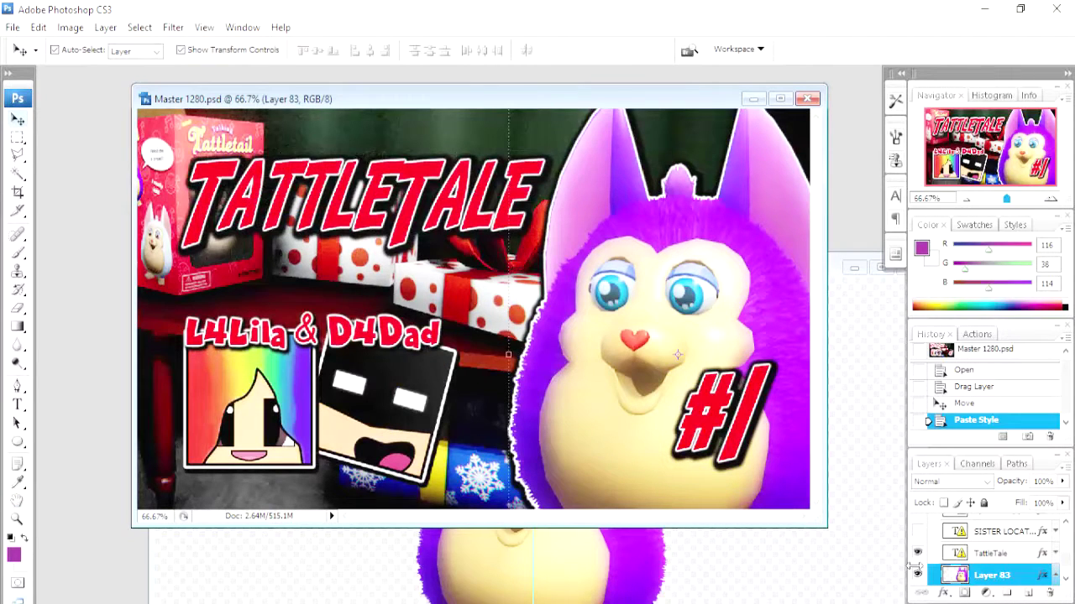
Toggle the BG layer off and on again to inspect the character's shadow and glow outline.
{"action": "scroll", "coordinate": [930, 564], "scroll_direction": "down", "scroll_amount": 4}
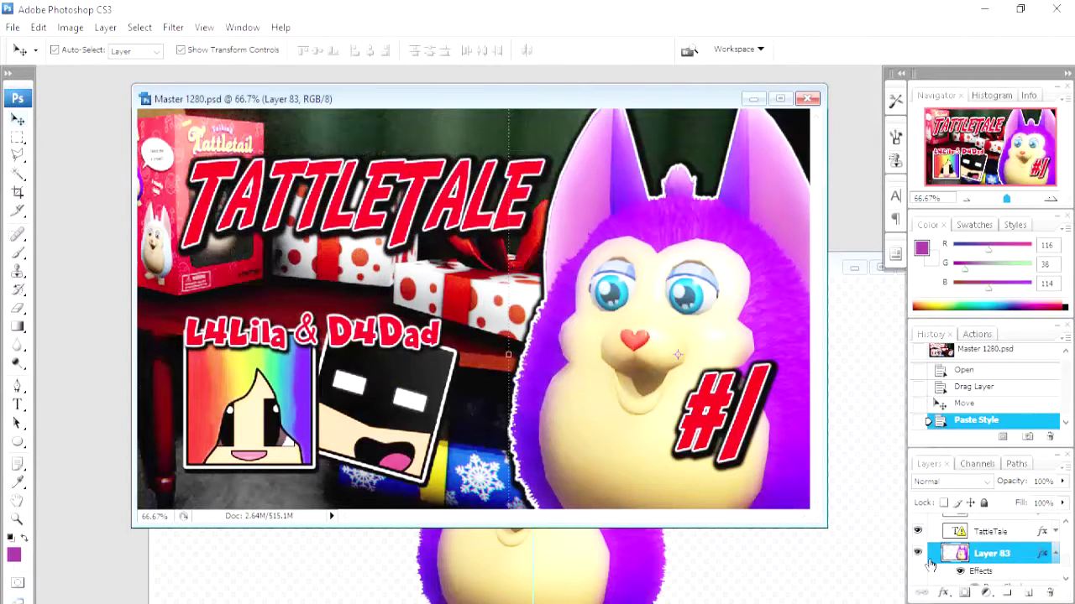
{"action": "left_click", "coordinate": [919, 559]}
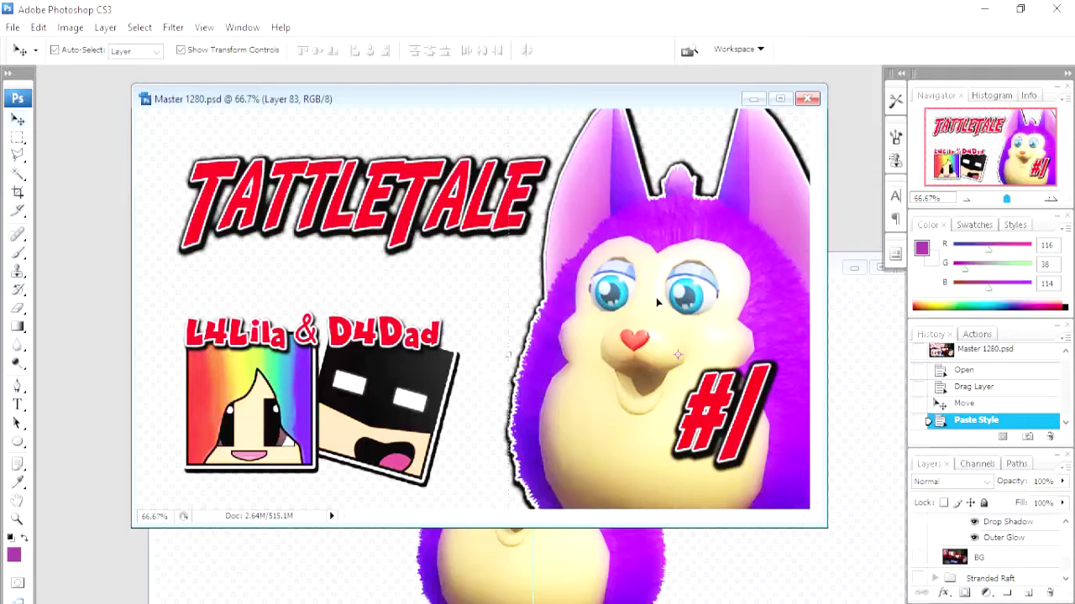
{"action": "left_click", "coordinate": [918, 559]}
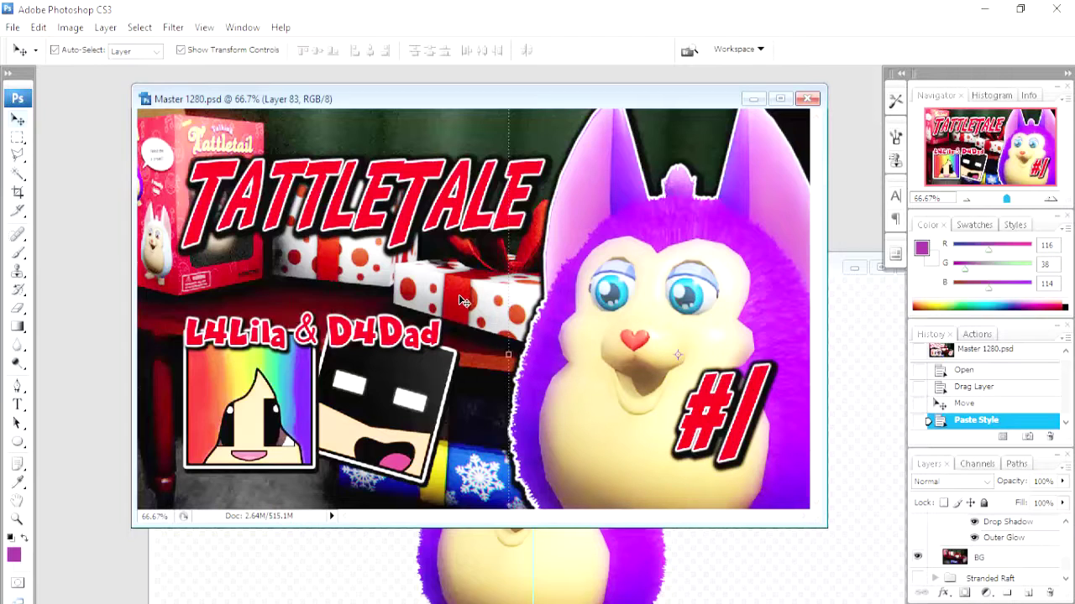
Hide the TattleTale title, the "#1" episode text and the character's Layer 83, leaving the background artwork uncovered.
{"action": "left_click", "coordinate": [462, 300]}
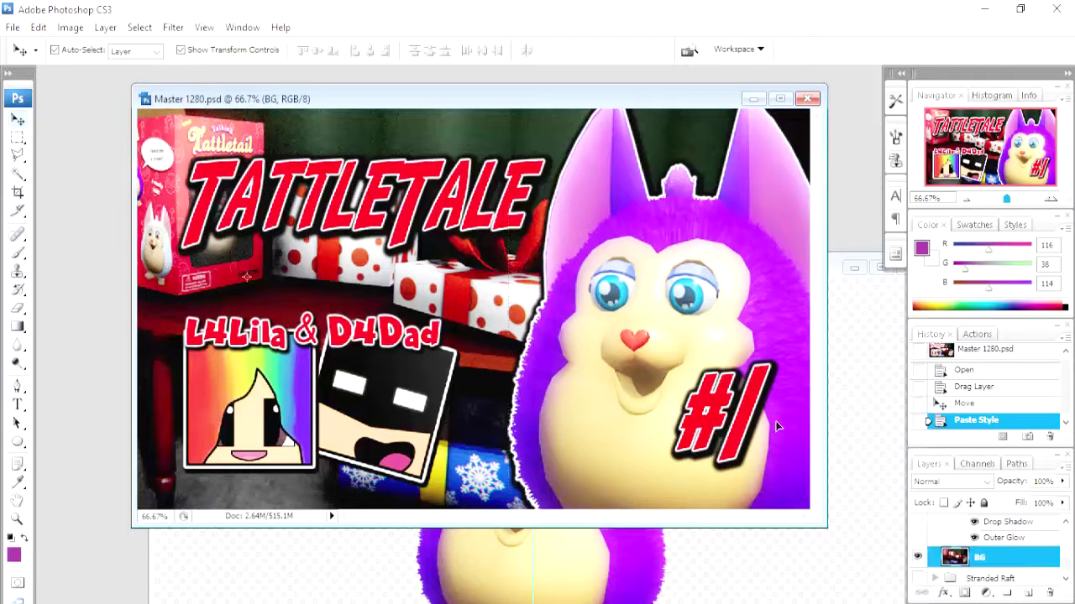
{"action": "left_click", "coordinate": [1064, 522]}
{"action": "left_click", "coordinate": [444, 216]}
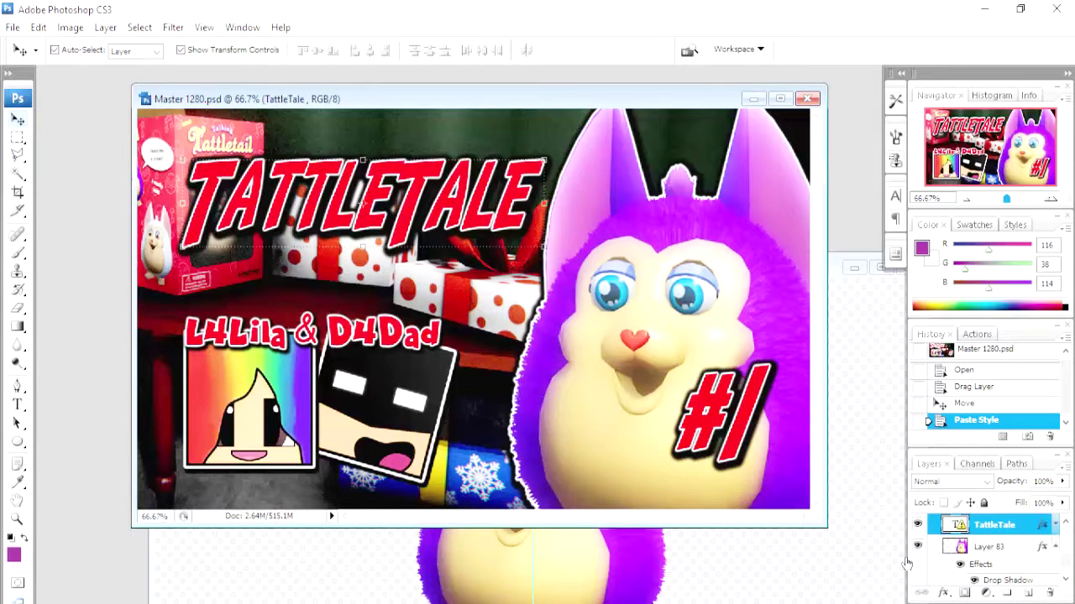
{"action": "left_click", "coordinate": [917, 525]}
{"action": "left_click", "coordinate": [715, 430]}
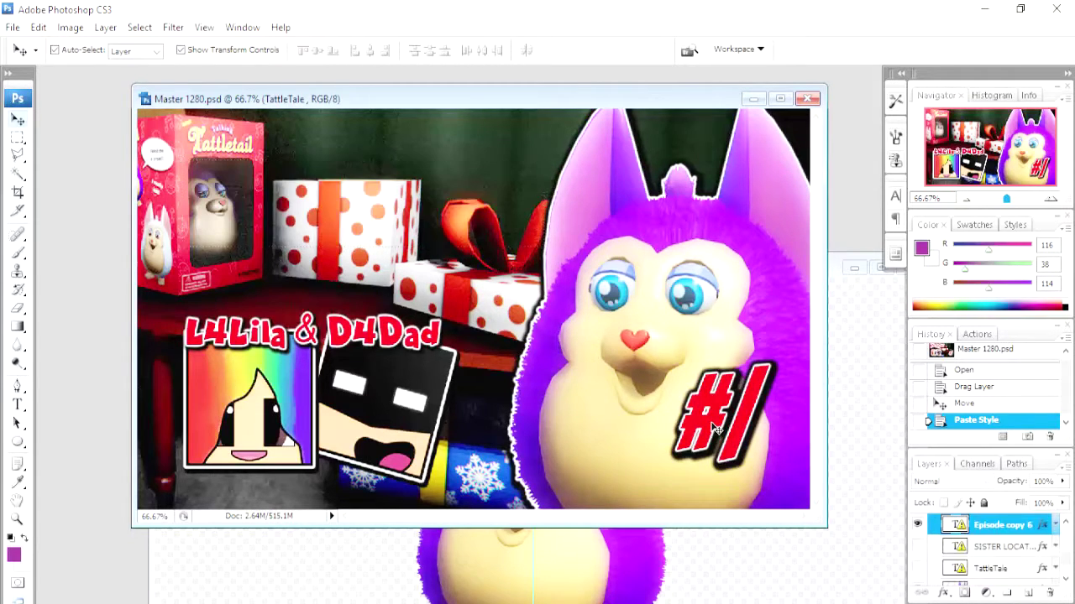
{"action": "left_click", "coordinate": [919, 527]}
{"action": "key", "text": "alt+bracketright"}
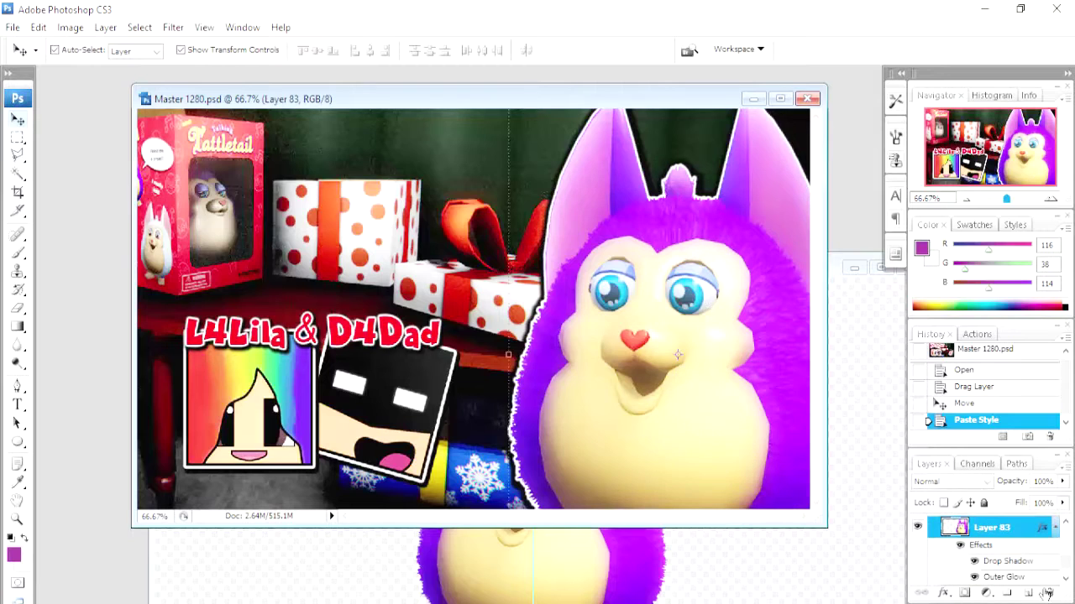
{"action": "left_click", "coordinate": [920, 527]}
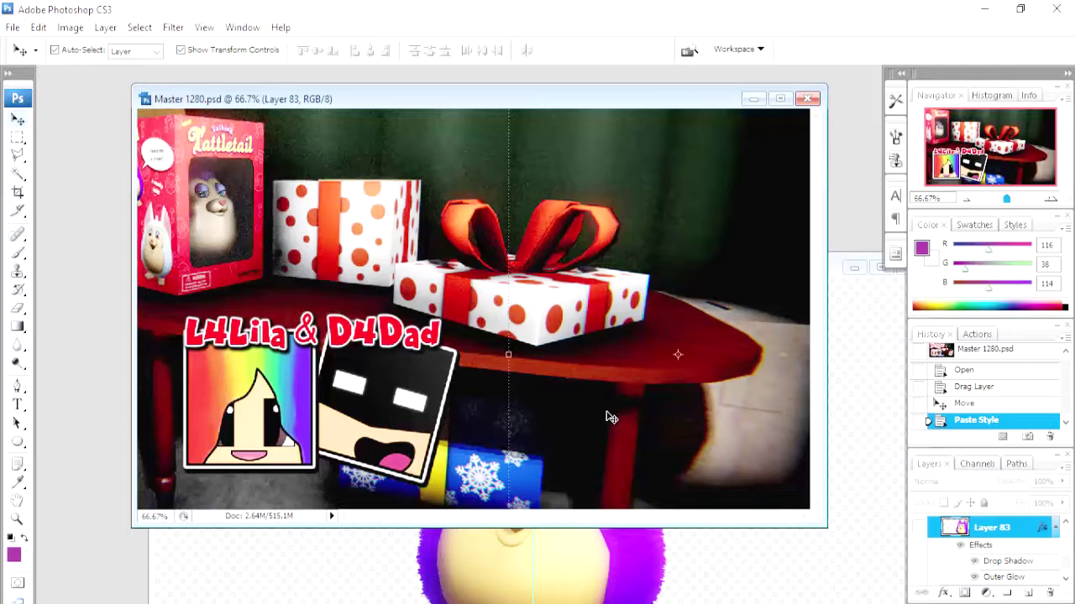
Select the BG layer containing the gift-box artwork.
{"action": "left_click", "coordinate": [144, 28]}
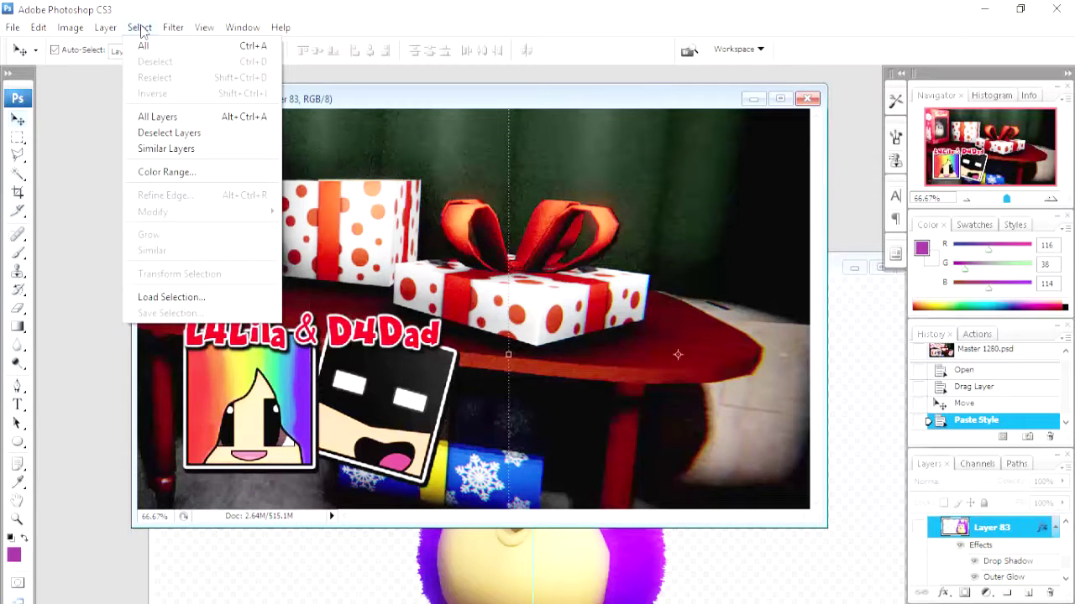
{"action": "mouse_move", "coordinate": [164, 32]}
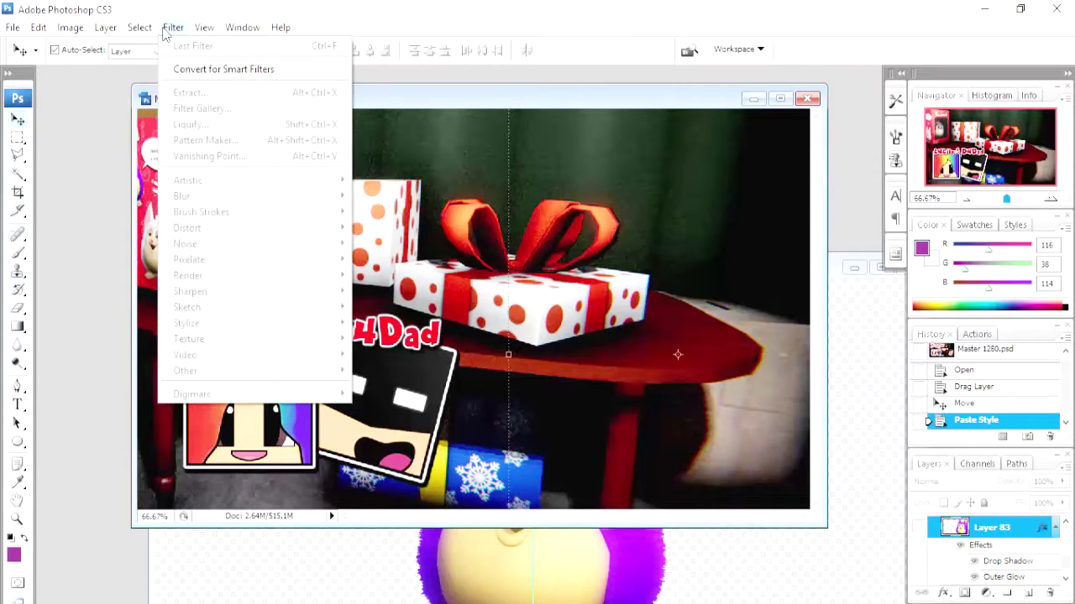
{"action": "left_click", "coordinate": [433, 261]}
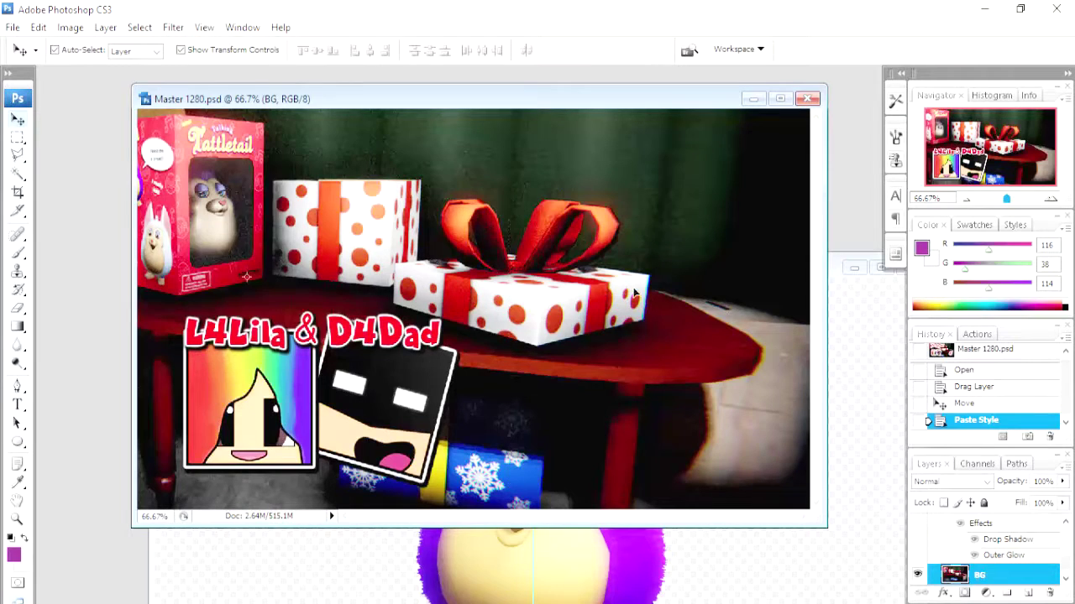
Try an extreme Unsharp Mask on the BG layer with Amount 414%, Radius 172.4 pixels and Threshold 12.
{"action": "left_click", "coordinate": [173, 28]}
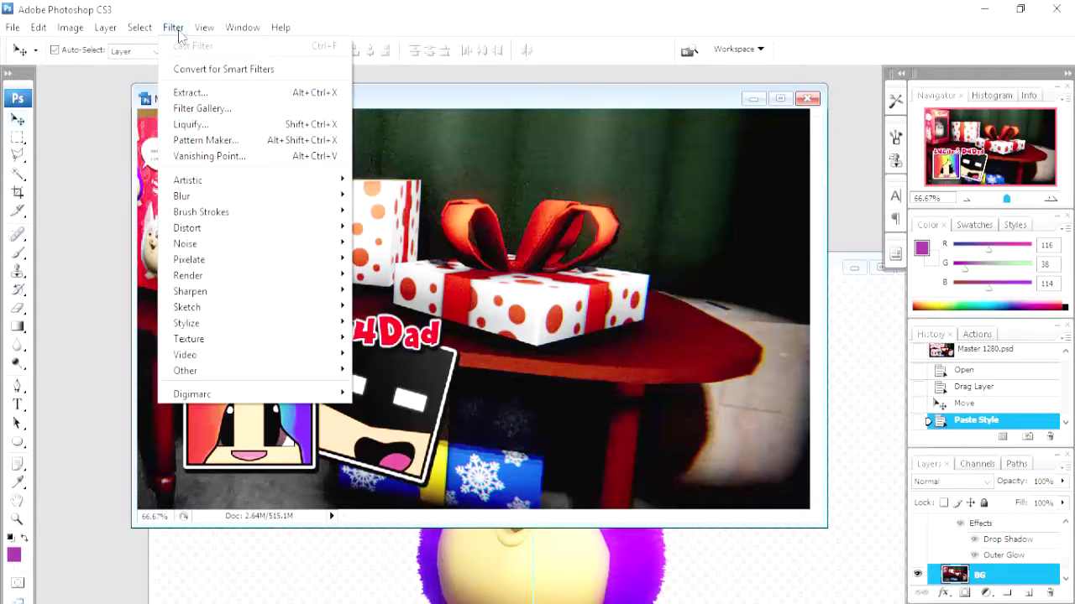
{"action": "mouse_move", "coordinate": [217, 292]}
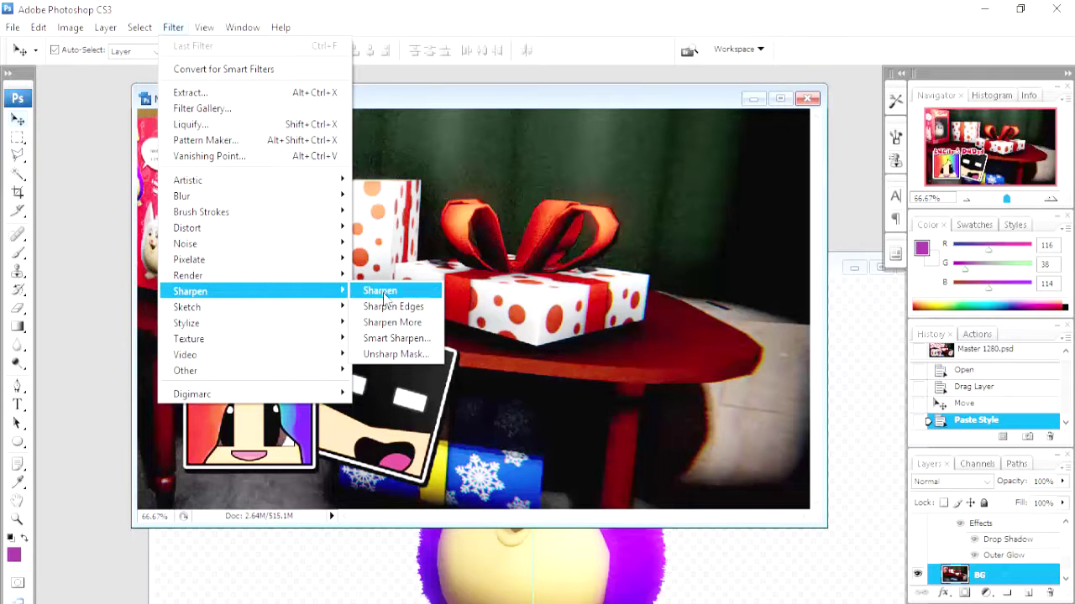
{"action": "left_click", "coordinate": [392, 354]}
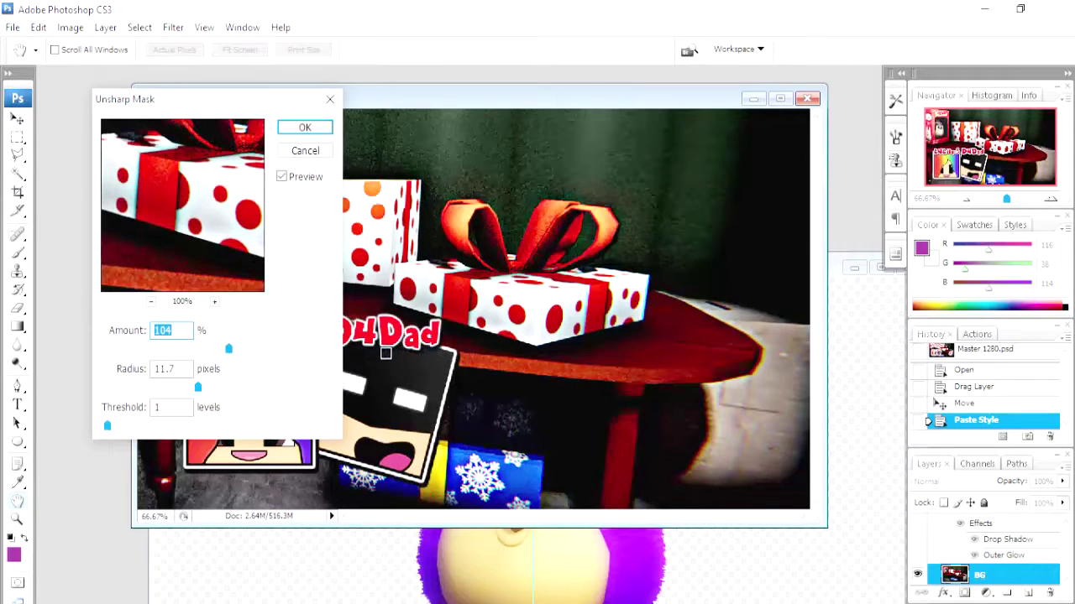
{"action": "left_click_drag", "start_coordinate": [202, 113], "coordinate": [822, 161]}
{"action": "mouse_move", "coordinate": [729, 477]}
{"action": "left_mouse_down"}
{"action": "mouse_move", "coordinate": [752, 476]}
{"action": "mouse_move", "coordinate": [741, 475]}
{"action": "left_mouse_up"}
{"action": "left_click_drag", "start_coordinate": [851, 398], "coordinate": [888, 397]}
{"action": "left_click_drag", "start_coordinate": [820, 436], "coordinate": [915, 435]}
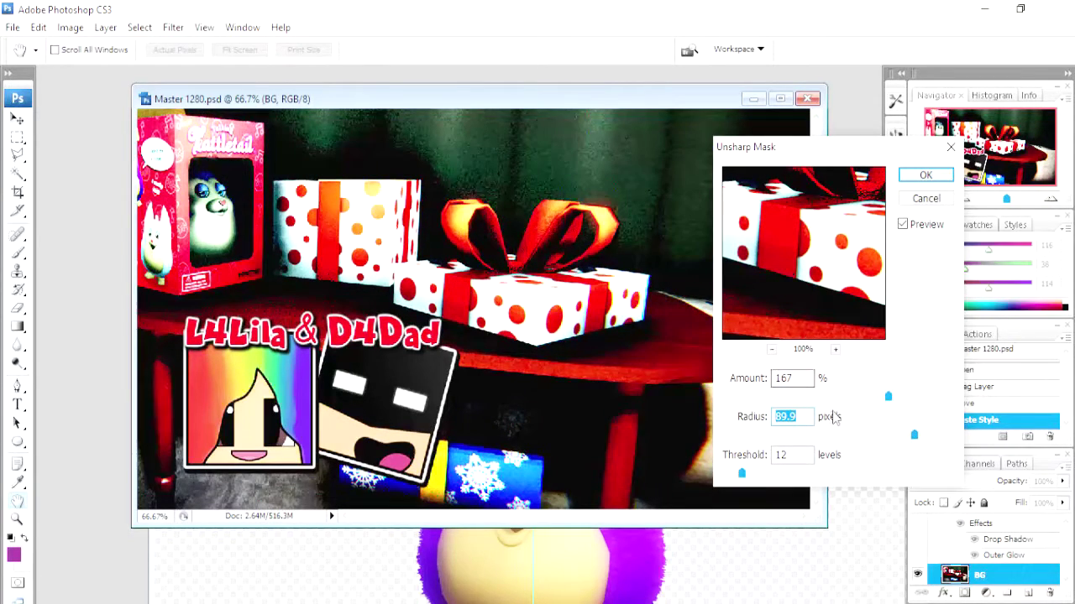
{"action": "left_click_drag", "start_coordinate": [888, 396], "coordinate": [915, 396]}
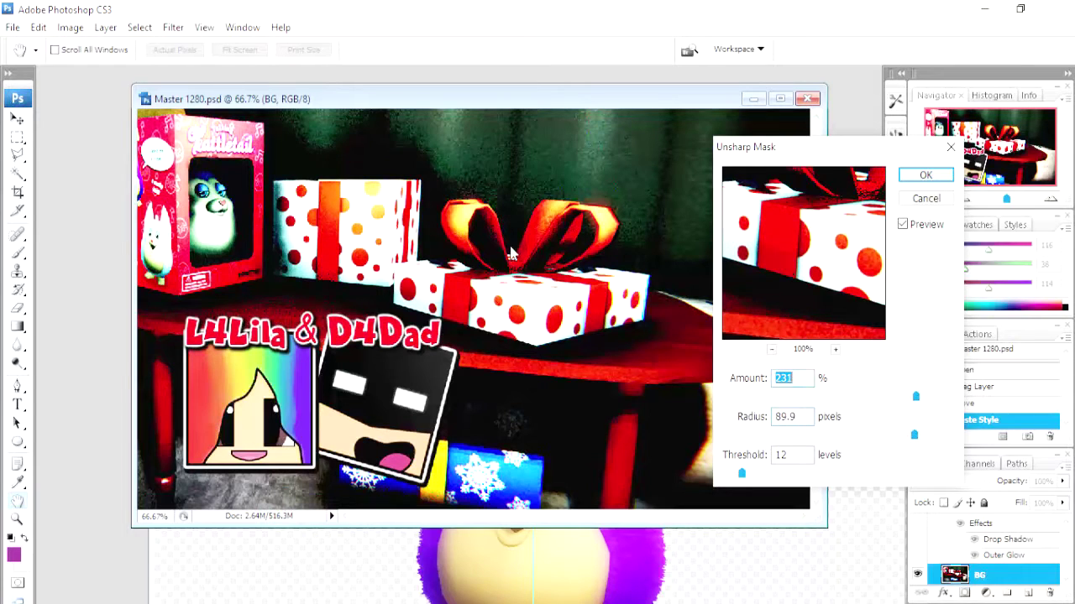
{"action": "left_click_drag", "start_coordinate": [915, 400], "coordinate": [942, 397]}
{"action": "left_click_drag", "start_coordinate": [914, 434], "coordinate": [940, 434]}
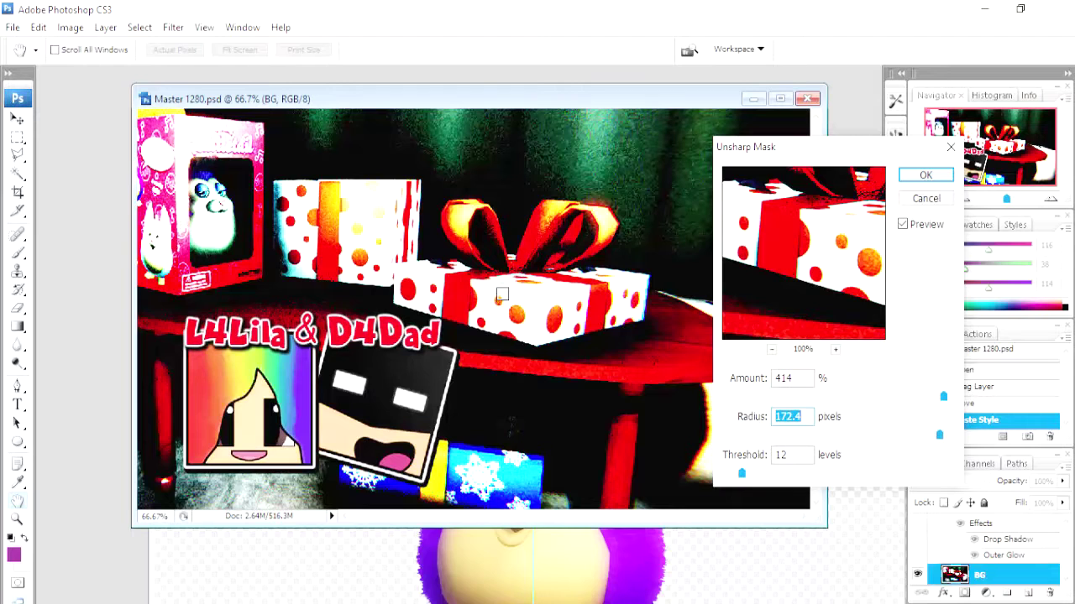
Preview a milder Unsharp Mask with Amount 71% and Radius 11.0 pixels, and discard the filter.
{"action": "left_click", "coordinate": [779, 398]}
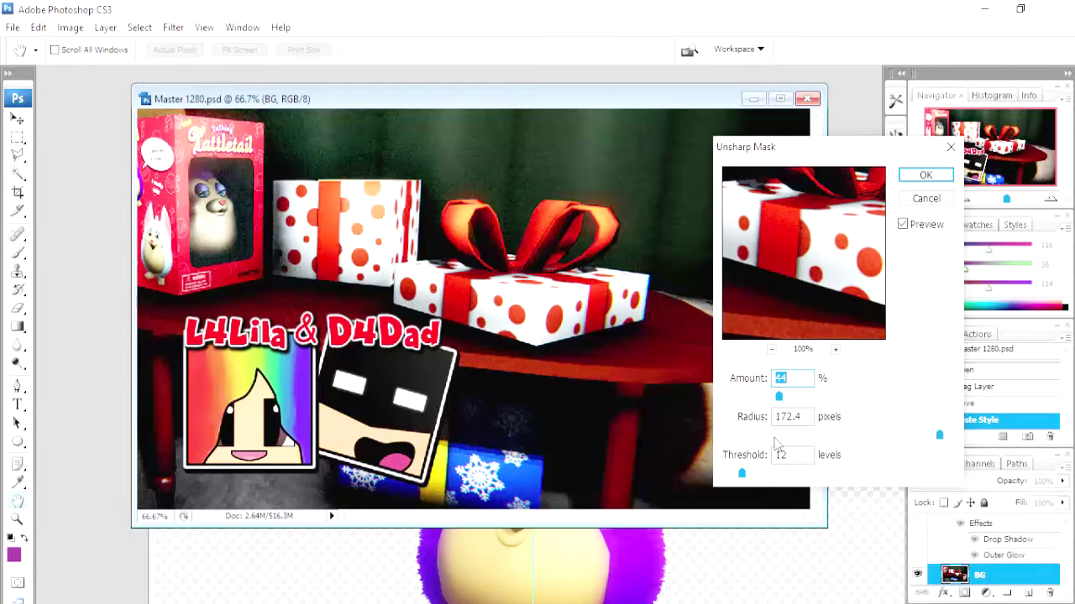
{"action": "left_click", "coordinate": [771, 436]}
{"action": "left_click_drag", "start_coordinate": [771, 436], "coordinate": [820, 427]}
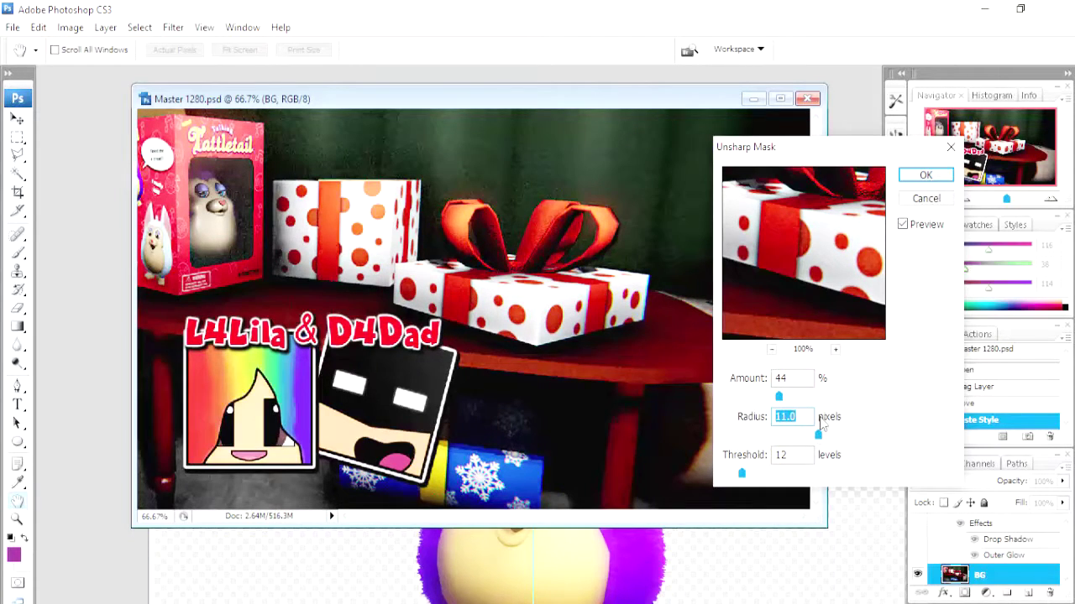
{"action": "left_click_drag", "start_coordinate": [868, 151], "coordinate": [808, 177]}
{"action": "left_click_drag", "start_coordinate": [718, 422], "coordinate": [755, 423]}
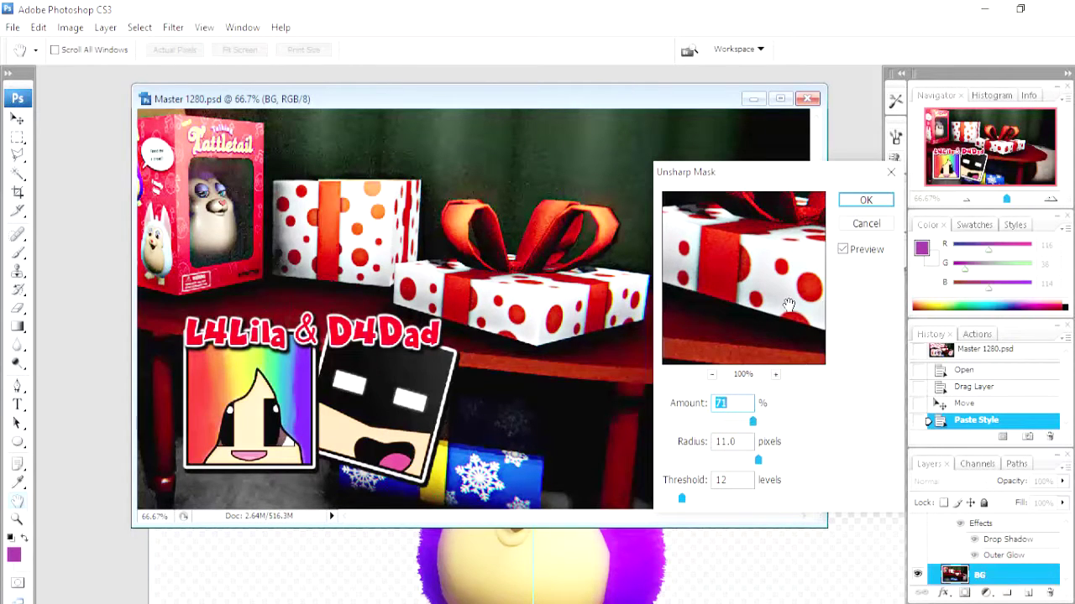
{"action": "left_click", "coordinate": [863, 224]}
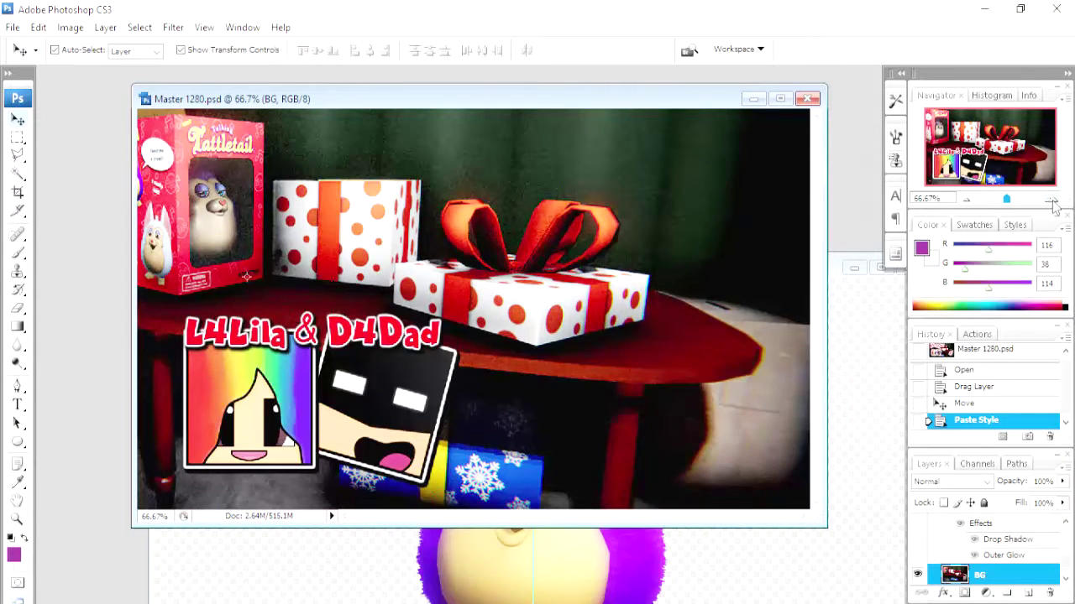
Sharpen the BG layer with Unsharp Mask at Amount 68%, Radius 7.0 pixels and Threshold 1, checking the gift box at 200%.
{"action": "left_click", "coordinate": [1052, 201]}
{"action": "left_click", "coordinate": [1052, 201]}
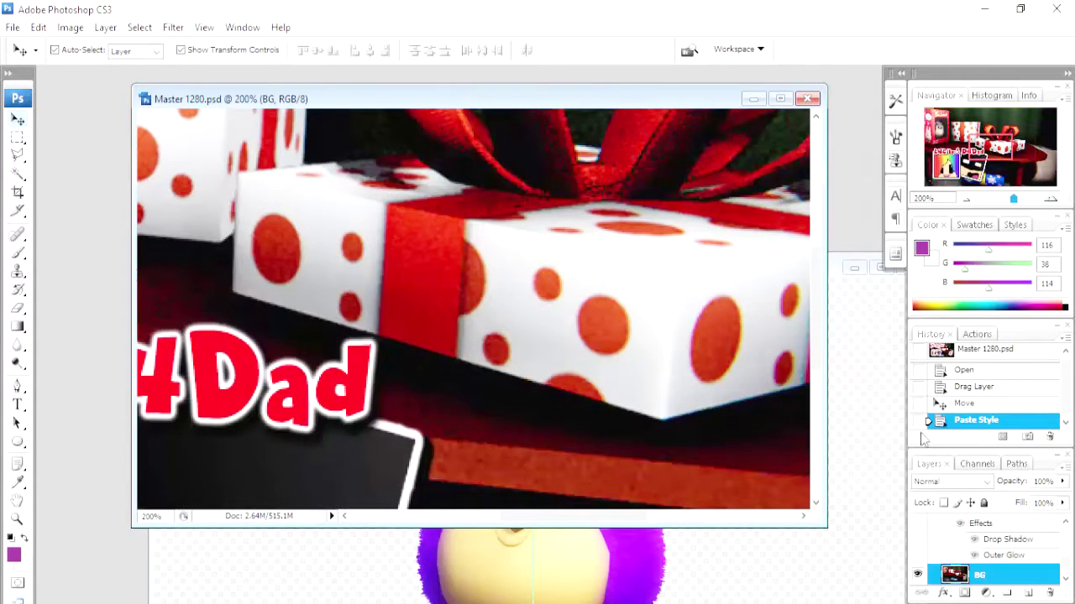
{"action": "left_click", "coordinate": [172, 27]}
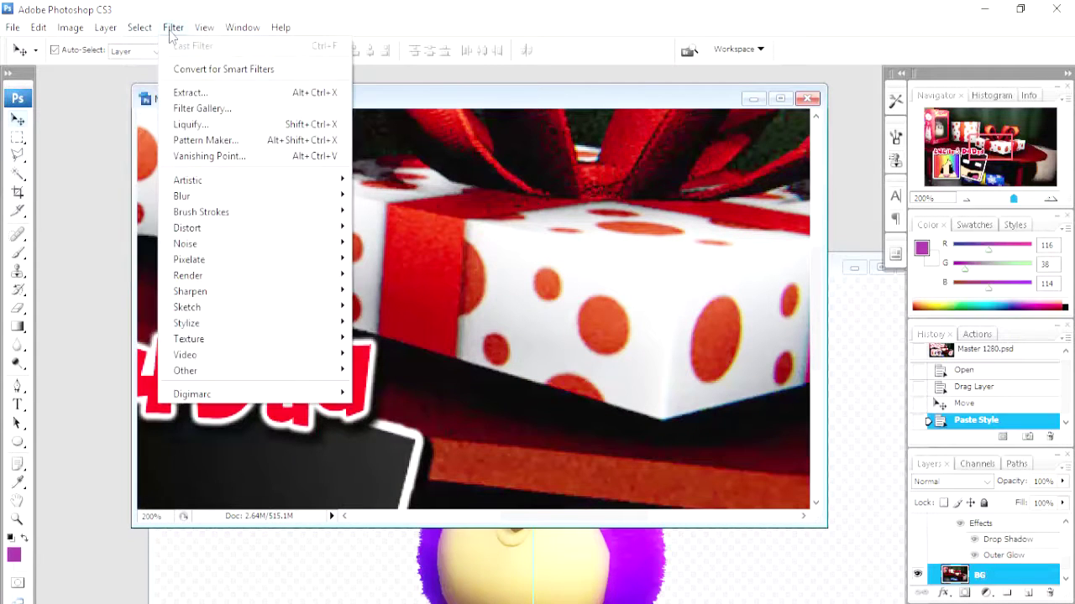
{"action": "mouse_move", "coordinate": [217, 294]}
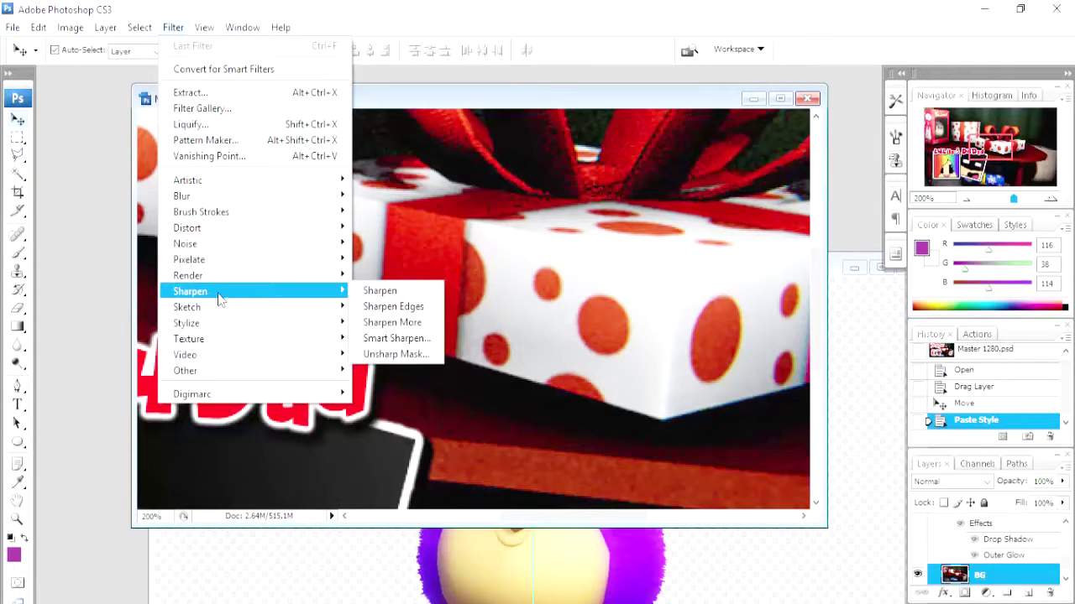
{"action": "left_click", "coordinate": [373, 353]}
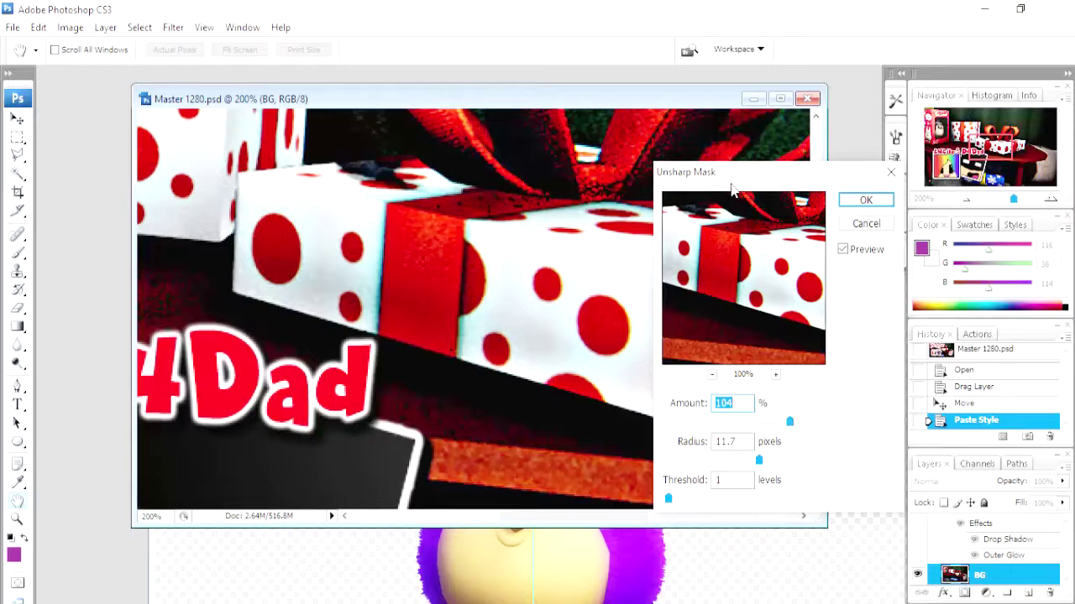
{"action": "left_click_drag", "start_coordinate": [731, 189], "coordinate": [768, 188]}
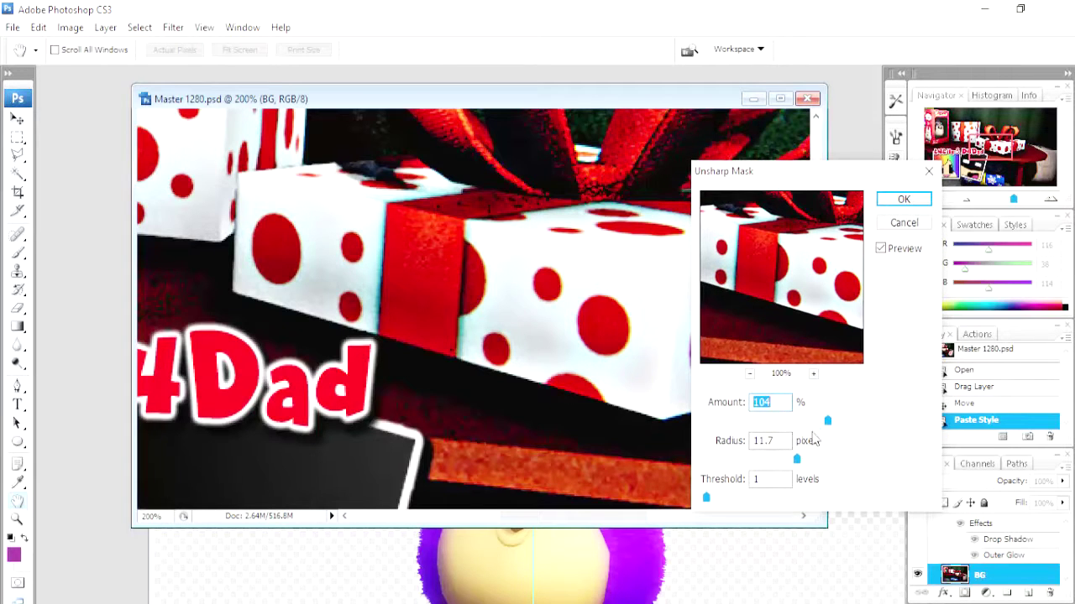
{"action": "left_click_drag", "start_coordinate": [827, 422], "coordinate": [785, 421]}
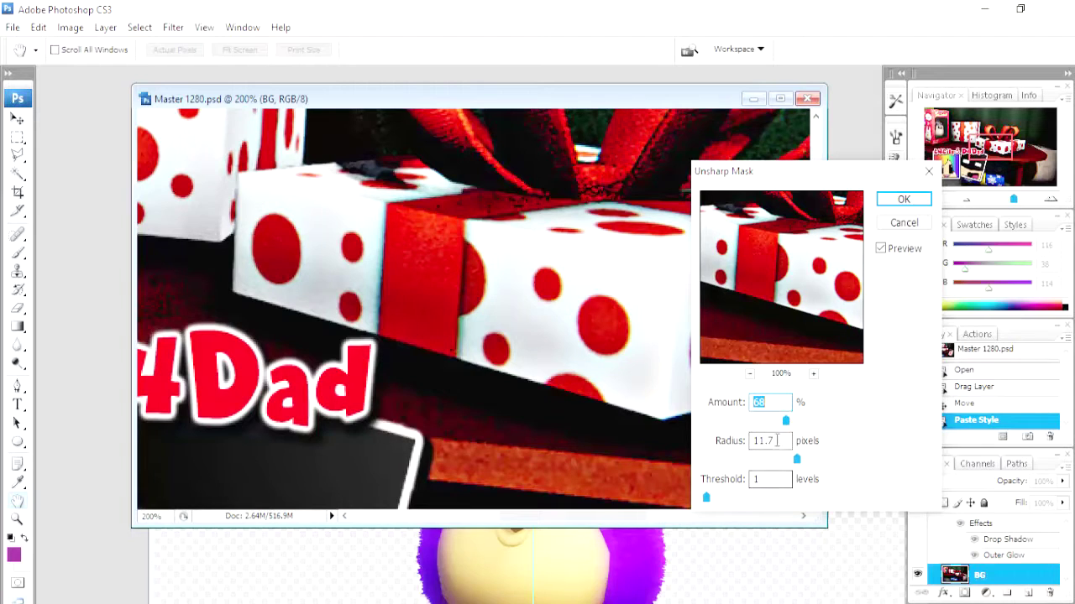
{"action": "left_click_drag", "start_coordinate": [796, 459], "coordinate": [777, 460]}
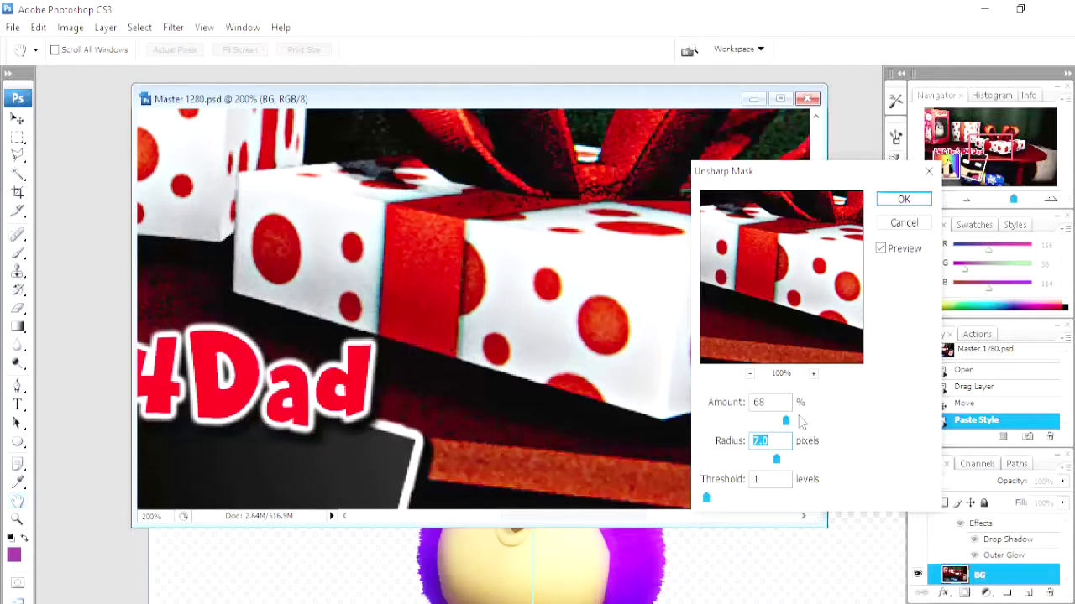
{"action": "left_click", "coordinate": [895, 204]}
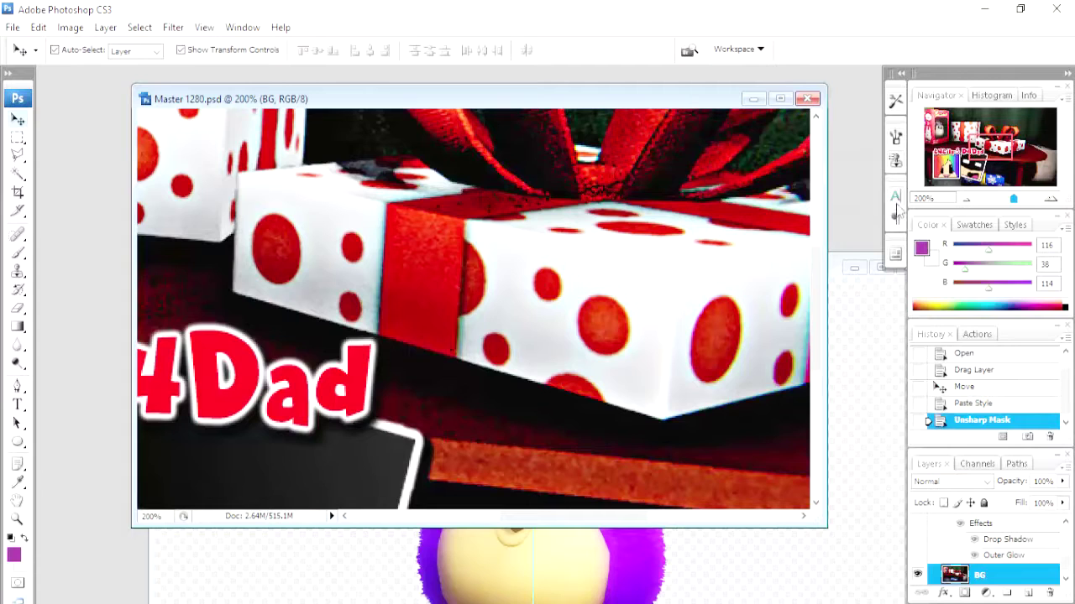
Compare the BG layer before and after the Unsharp Mask at 100% view by toggling between the history states, keeping the sharpened version.
{"action": "left_click", "coordinate": [965, 200]}
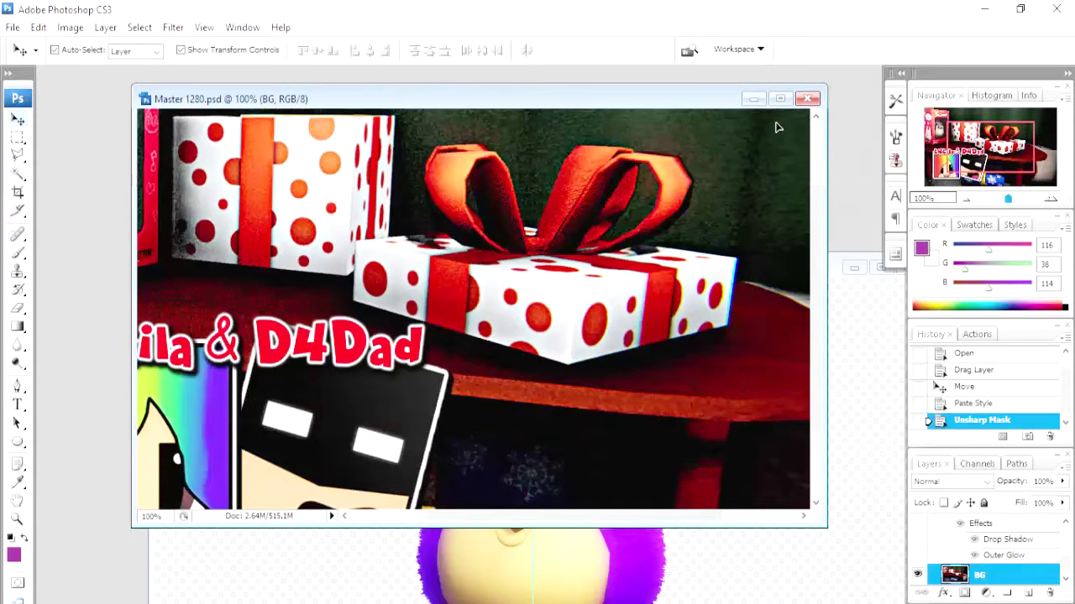
{"action": "left_click_drag", "start_coordinate": [672, 107], "coordinate": [649, 106]}
{"action": "left_click_drag", "start_coordinate": [804, 525], "coordinate": [853, 583]}
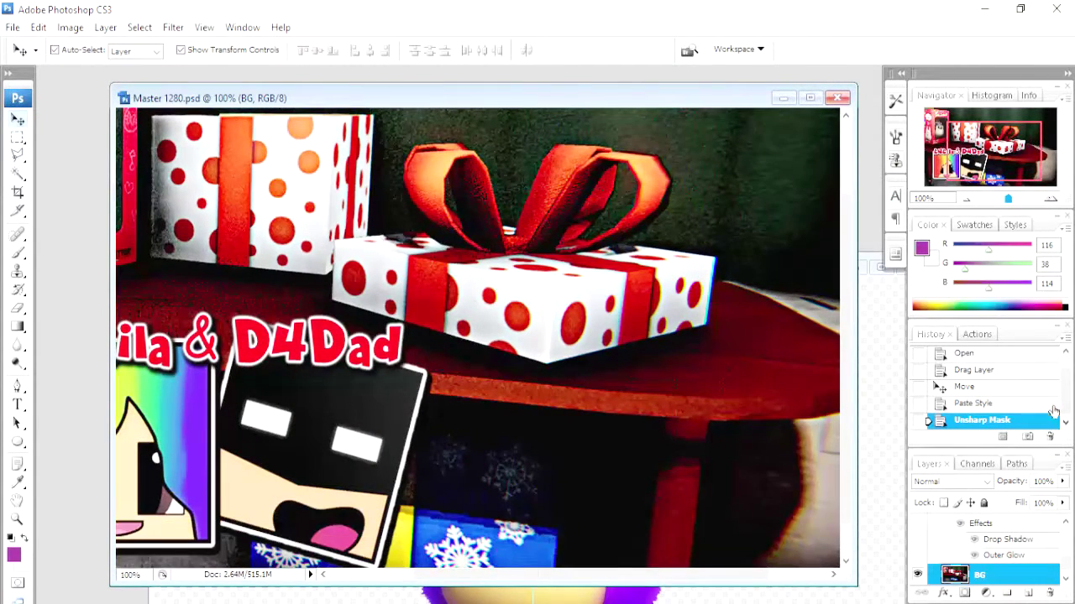
{"action": "left_click", "coordinate": [964, 405]}
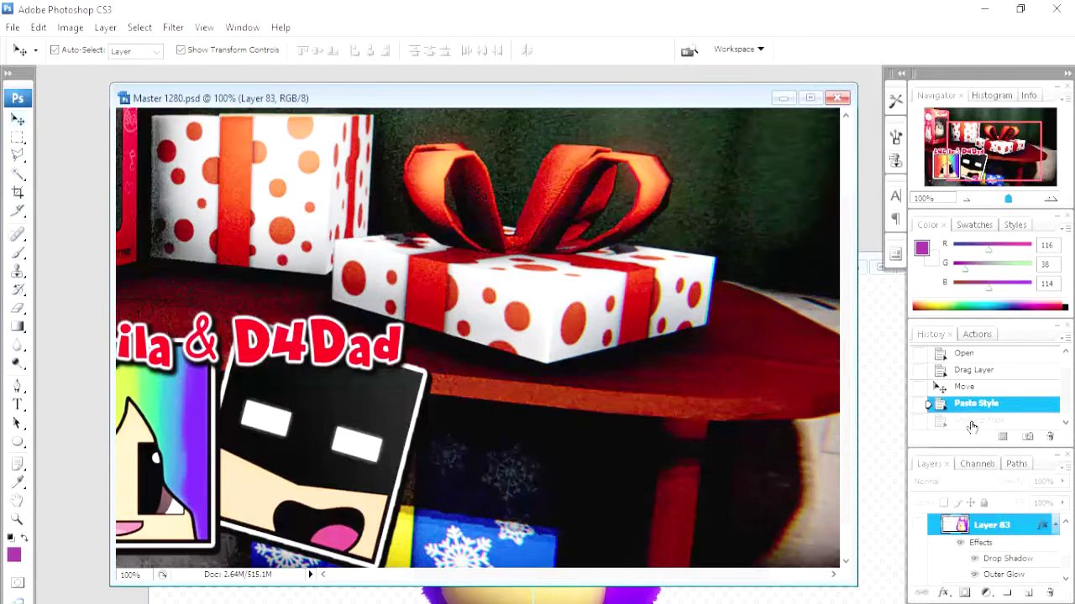
{"action": "left_click", "coordinate": [970, 424]}
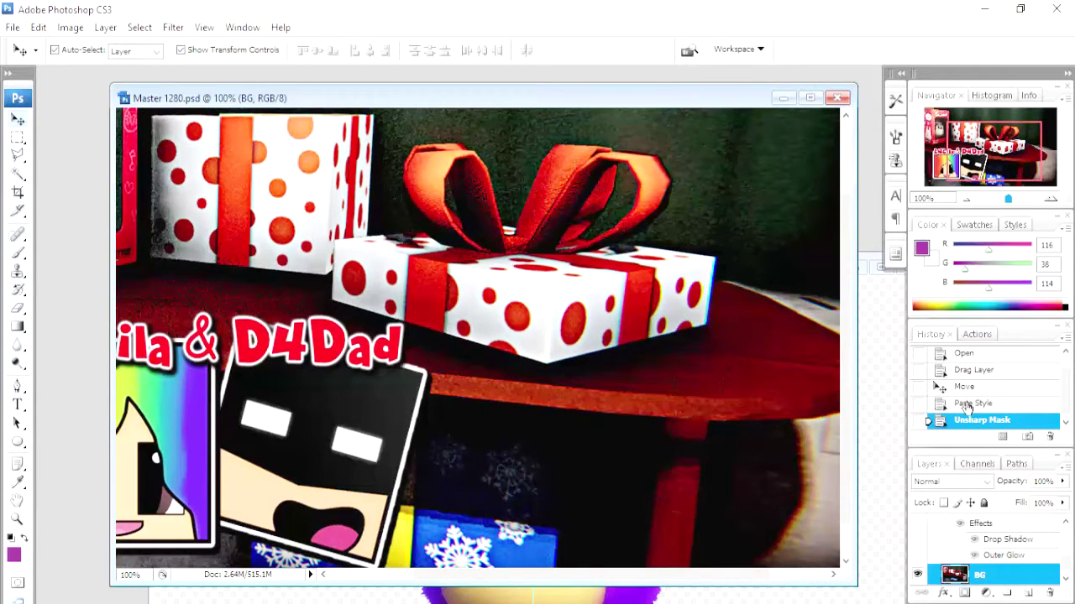
{"action": "left_click", "coordinate": [967, 406]}
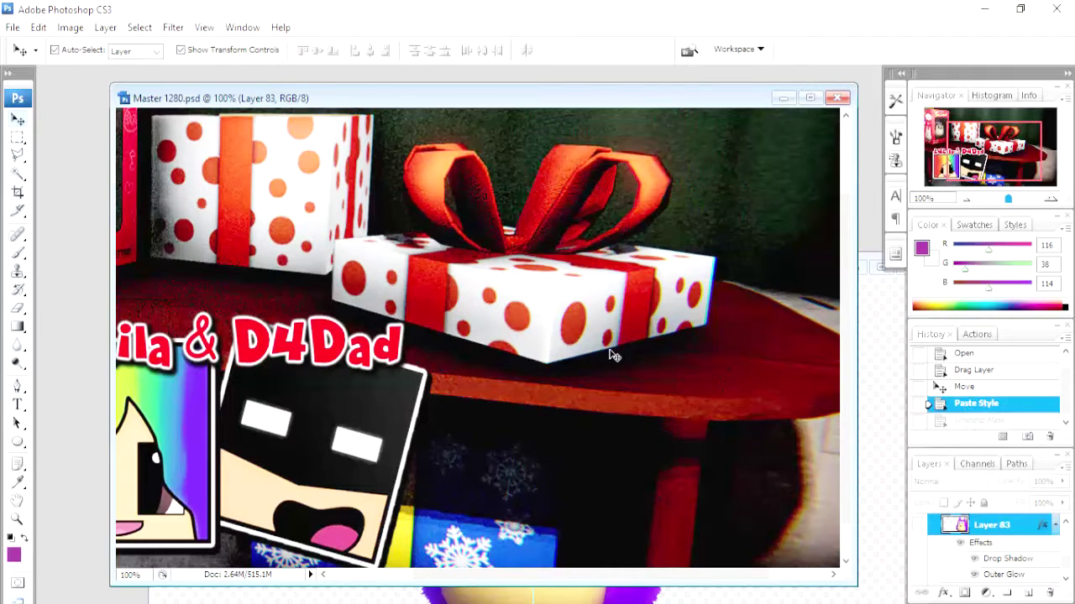
{"action": "left_click", "coordinate": [949, 424]}
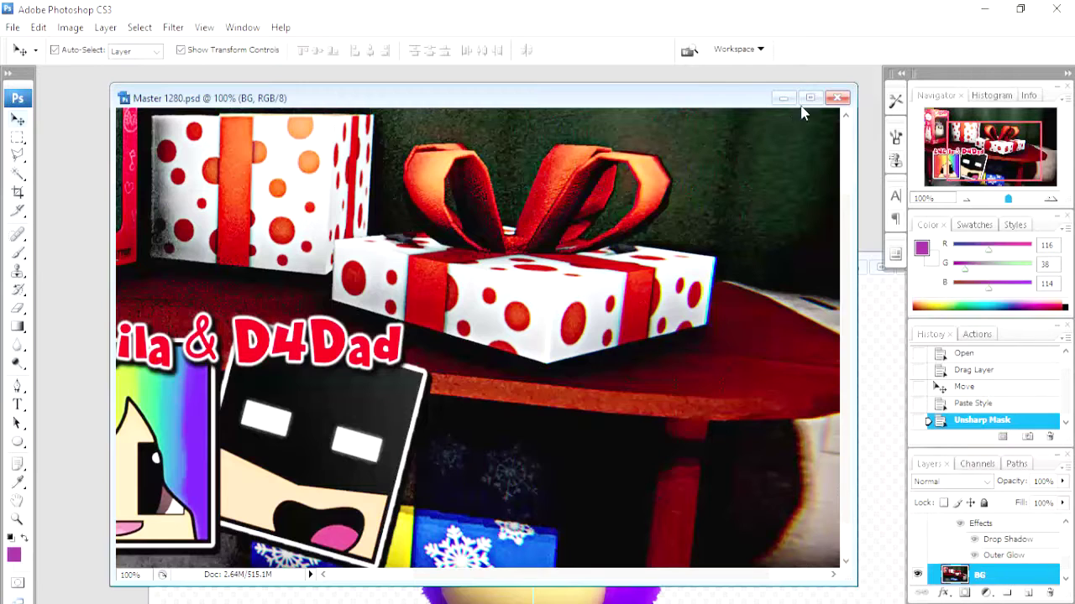
{"action": "left_click_drag", "start_coordinate": [732, 112], "coordinate": [722, 105]}
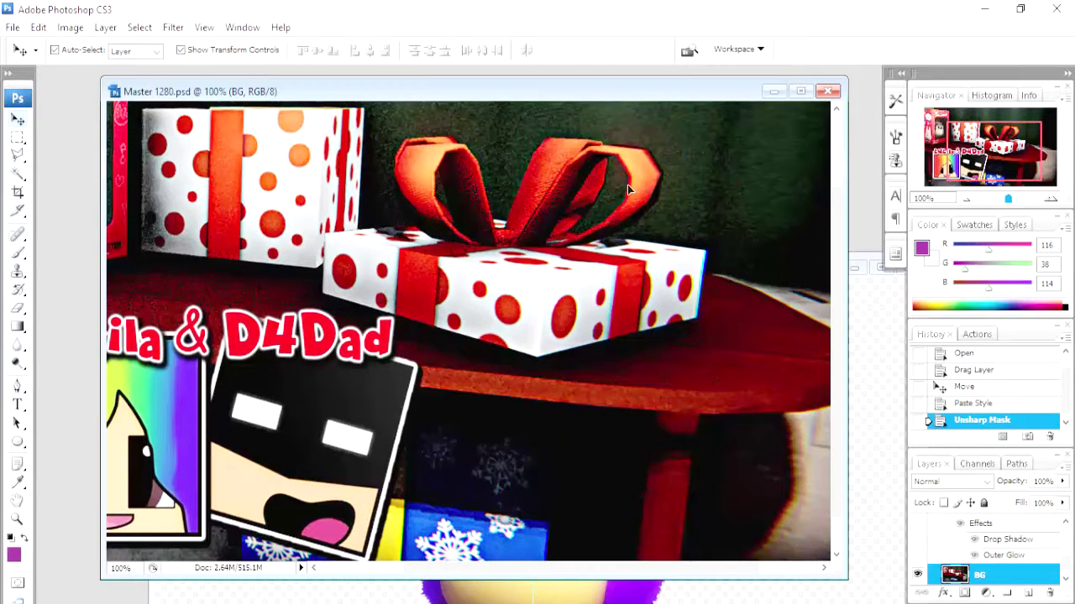
Soften the BG layer with a Gaussian Blur at a radius of 2.3 pixels.
{"action": "left_click", "coordinate": [168, 27]}
{"action": "mouse_move", "coordinate": [192, 232]}
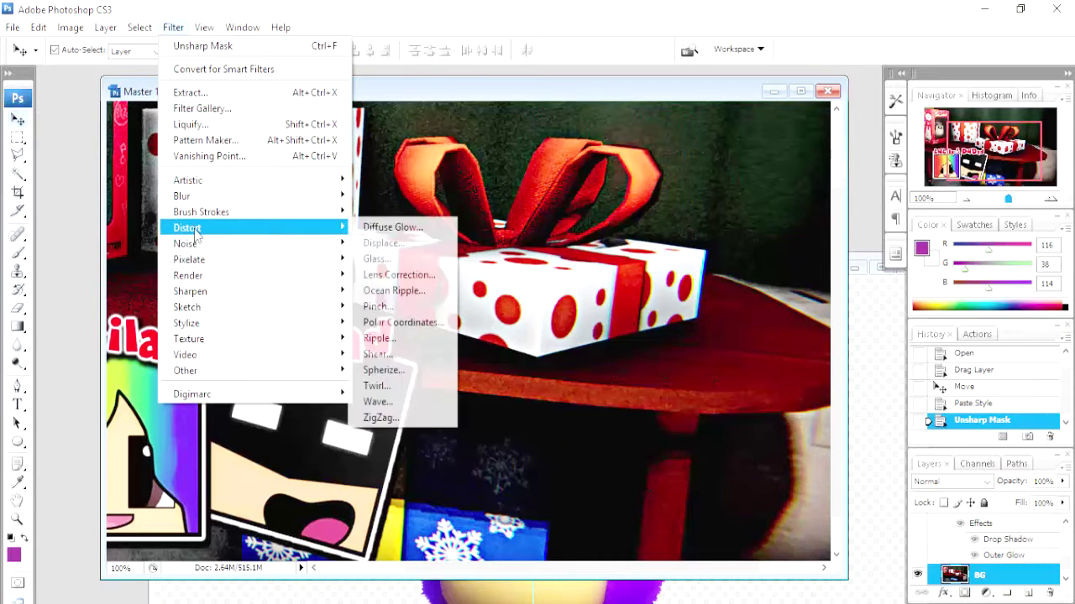
{"action": "mouse_move", "coordinate": [195, 200]}
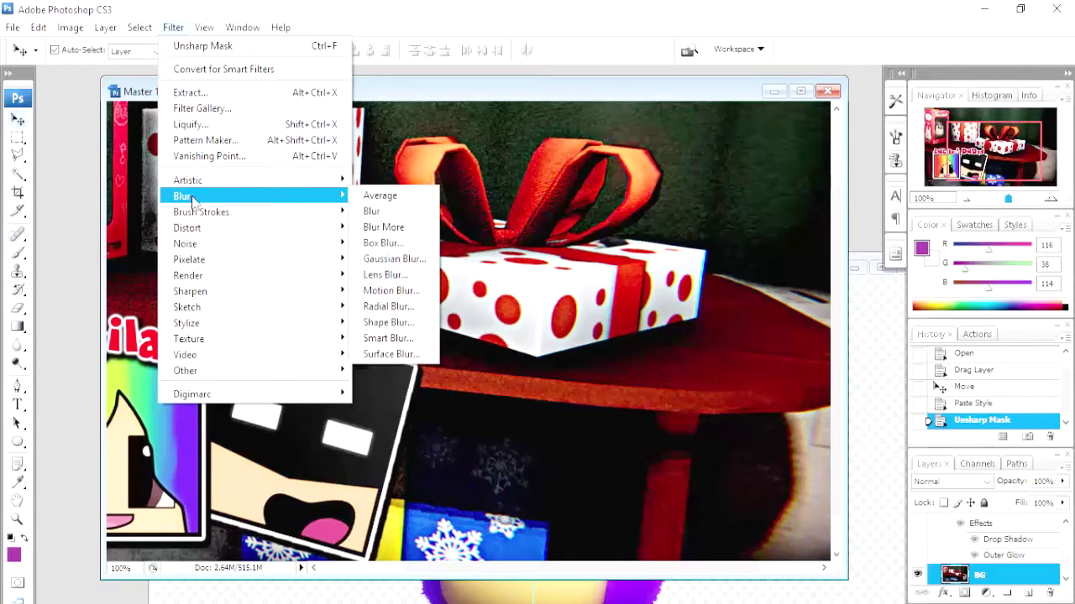
{"action": "left_click", "coordinate": [391, 259]}
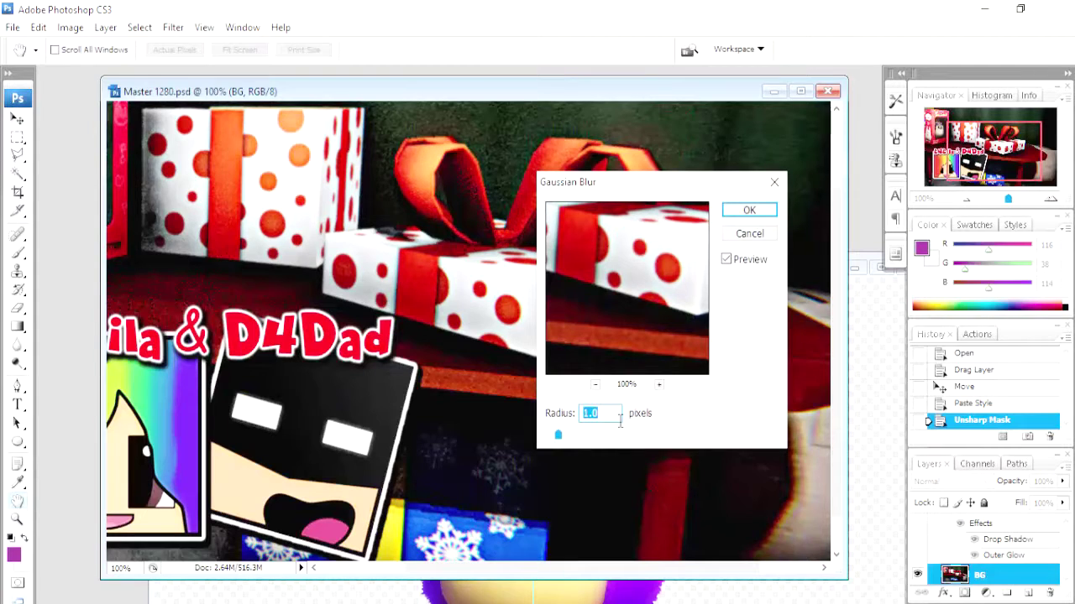
{"action": "mouse_move", "coordinate": [557, 437]}
{"action": "left_mouse_down"}
{"action": "mouse_move", "coordinate": [581, 438]}
{"action": "mouse_move", "coordinate": [571, 438]}
{"action": "left_mouse_up"}
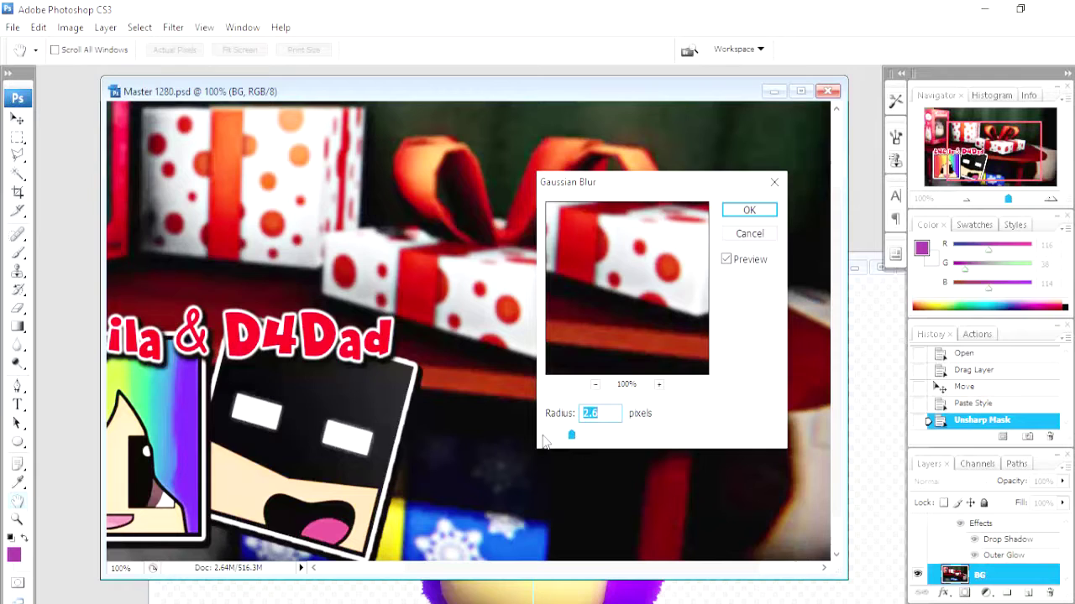
{"action": "left_click_drag", "start_coordinate": [571, 438], "coordinate": [569, 439]}
{"action": "left_click", "coordinate": [733, 215]}
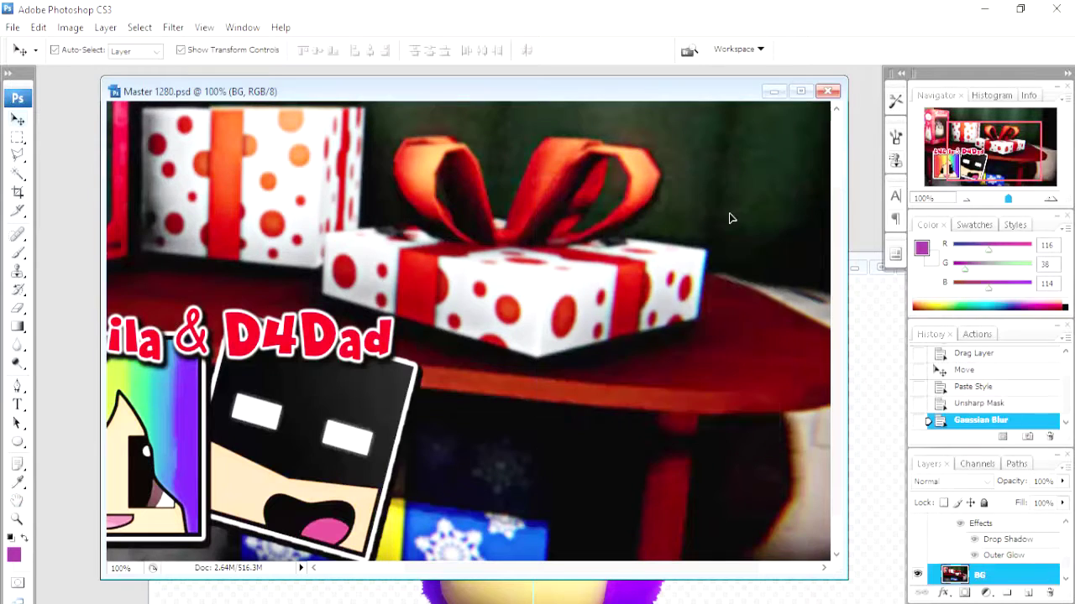
Apply a second Gaussian Blur to the BG layer with a radius of 3.9 pixels, judging it on the whole thumbnail.
{"action": "left_click_drag", "start_coordinate": [426, 93], "coordinate": [409, 90]}
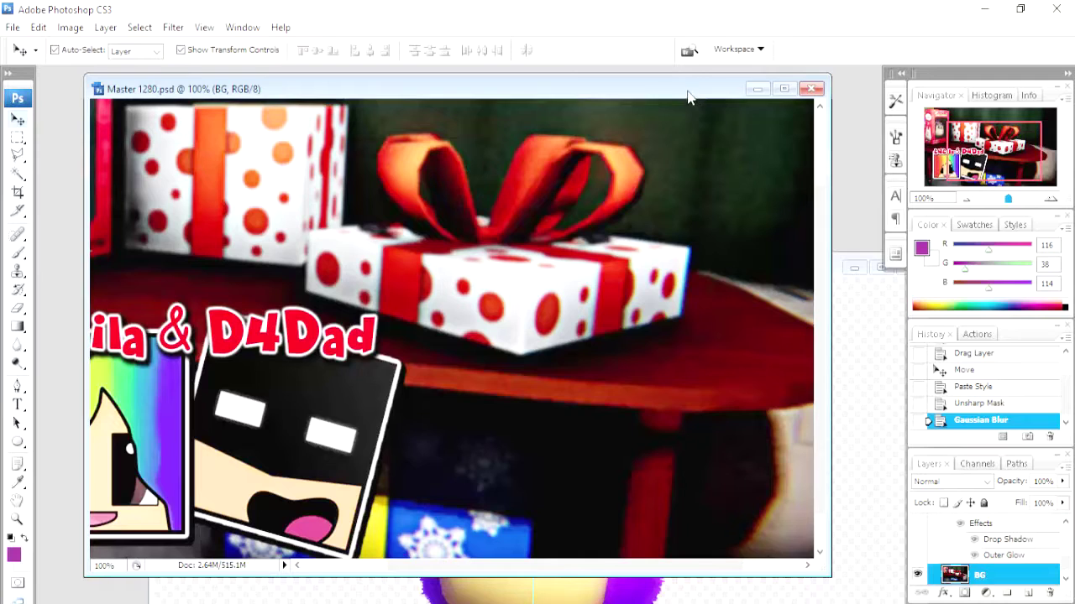
{"action": "left_click_drag", "start_coordinate": [690, 94], "coordinate": [675, 94]}
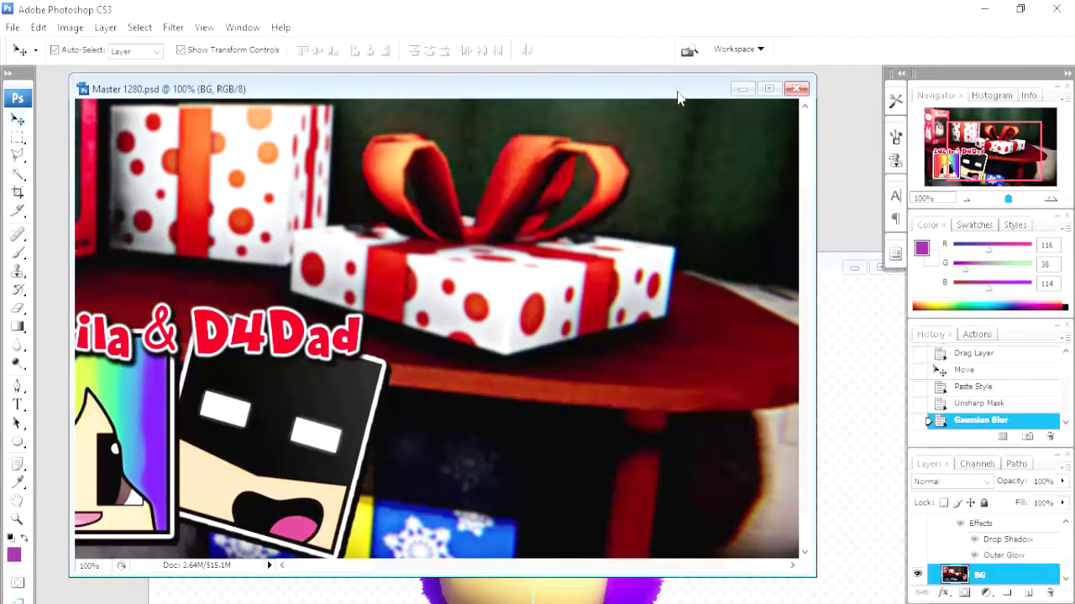
{"action": "left_click", "coordinate": [966, 200]}
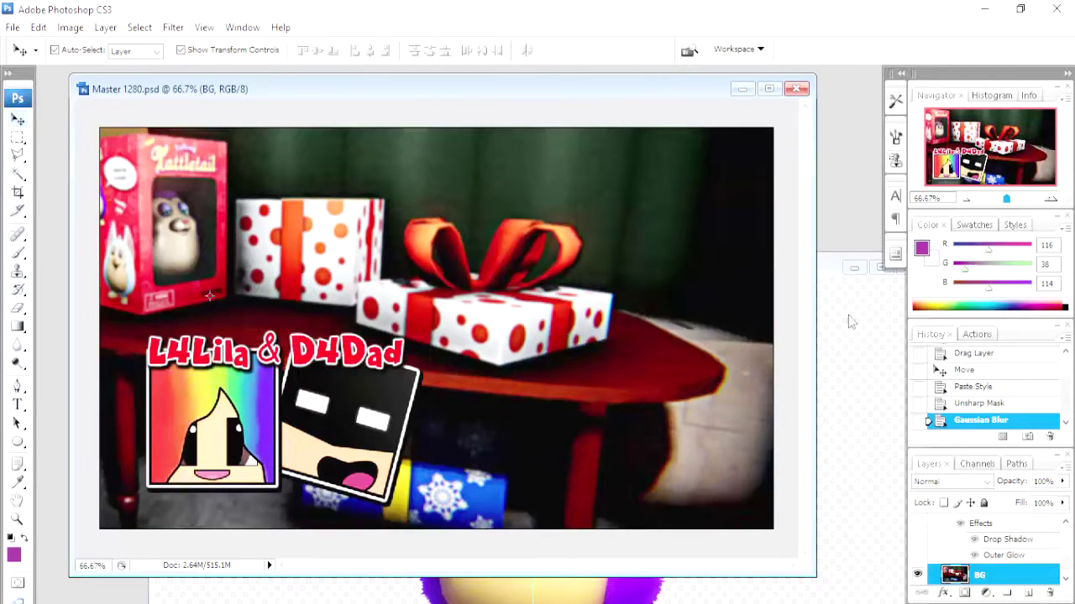
{"action": "left_click", "coordinate": [173, 27]}
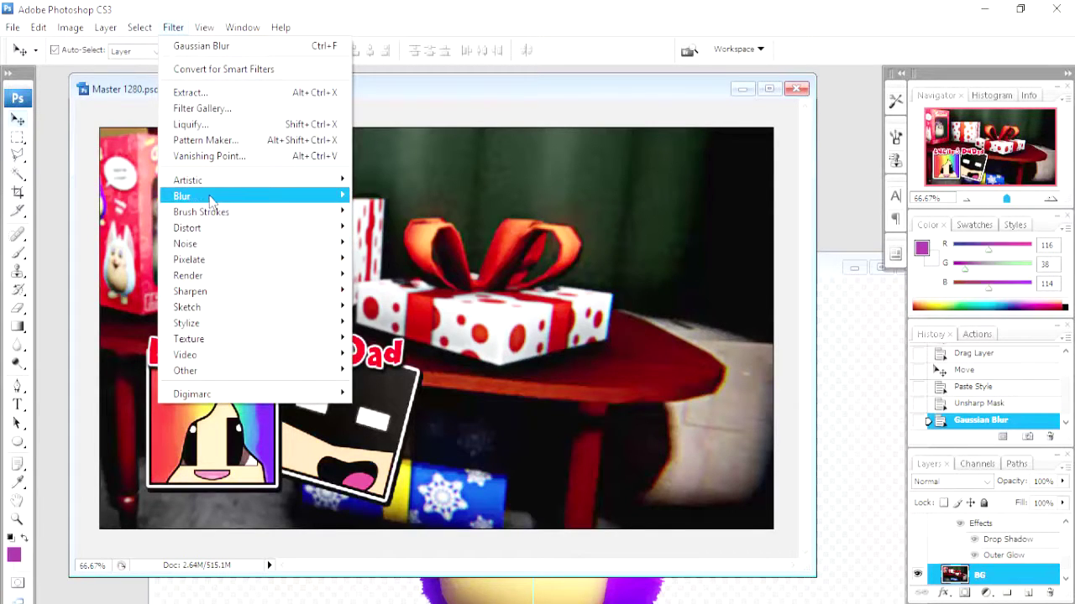
{"action": "mouse_move", "coordinate": [269, 195]}
{"action": "left_click", "coordinate": [386, 259]}
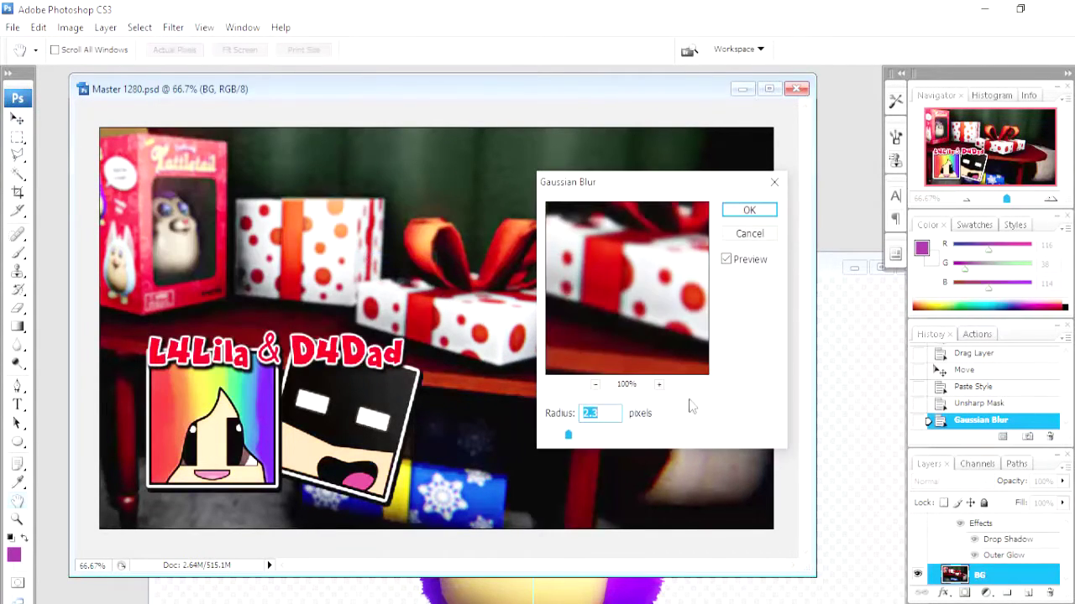
{"action": "left_click_drag", "start_coordinate": [569, 436], "coordinate": [581, 436]}
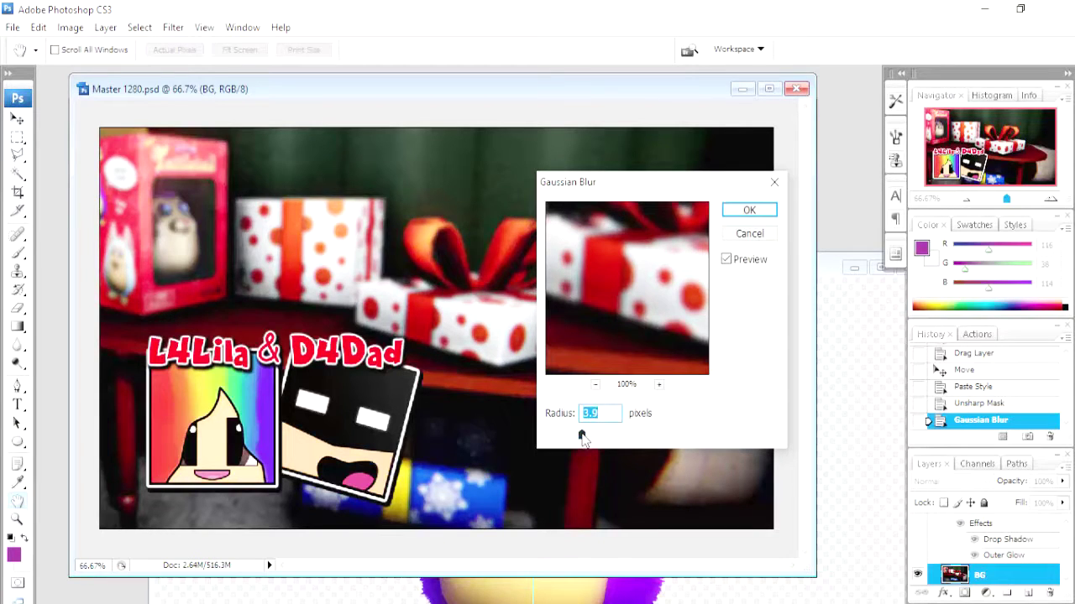
{"action": "left_click", "coordinate": [757, 213]}
{"action": "left_click", "coordinate": [758, 213]}
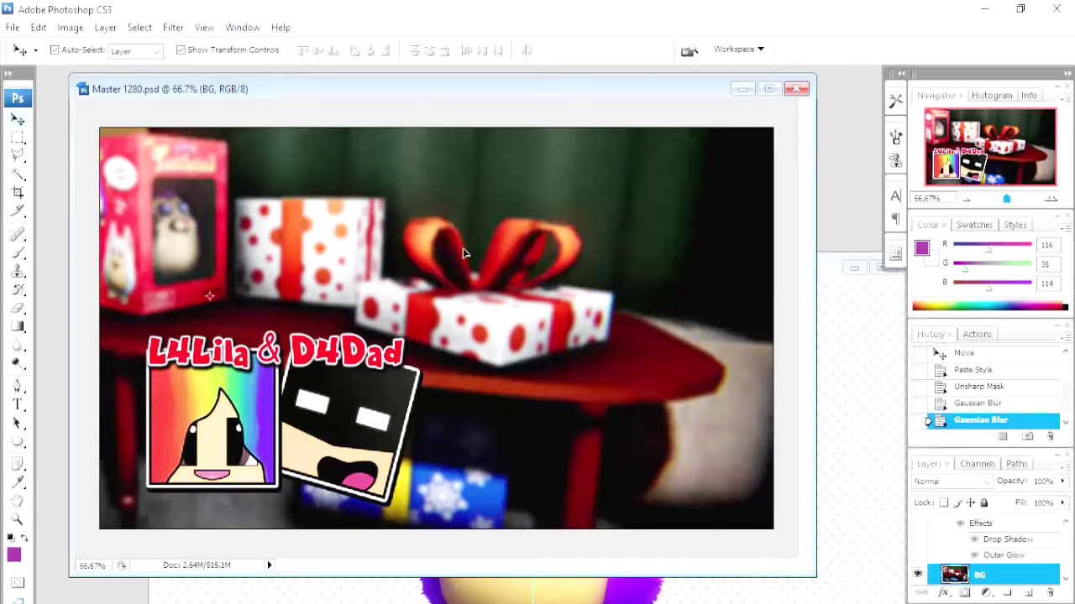
Show the TattleTale title, the #1 episode number and the Tattletail character on Layer 83.
{"action": "scroll", "coordinate": [997, 568], "scroll_direction": "up", "scroll_amount": 1}
{"action": "scroll", "coordinate": [998, 563], "scroll_direction": "up", "scroll_amount": 2}
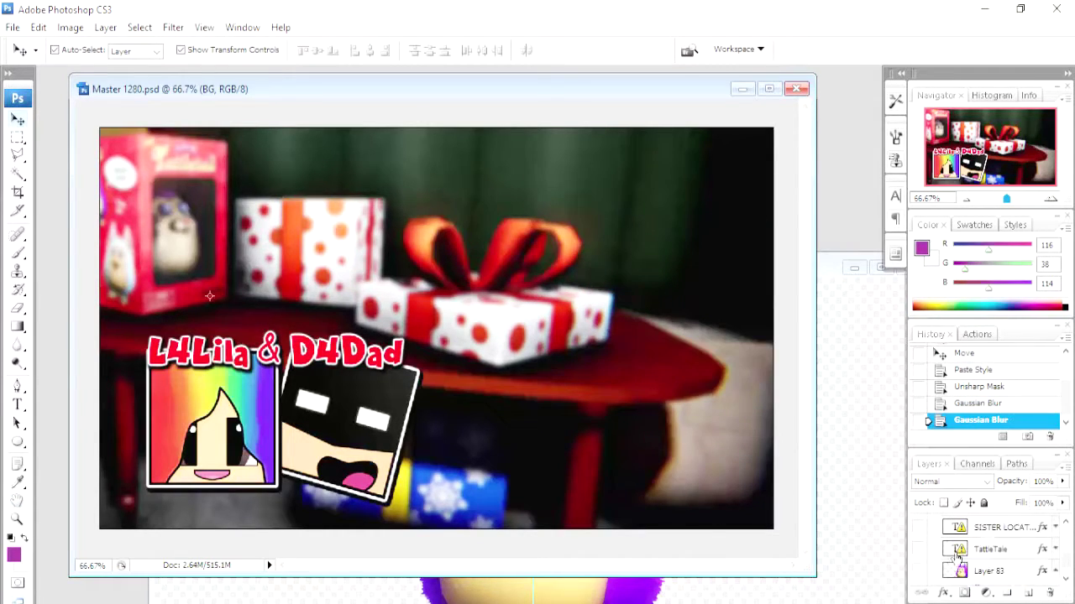
{"action": "left_click", "coordinate": [916, 571]}
{"action": "left_click", "coordinate": [917, 527]}
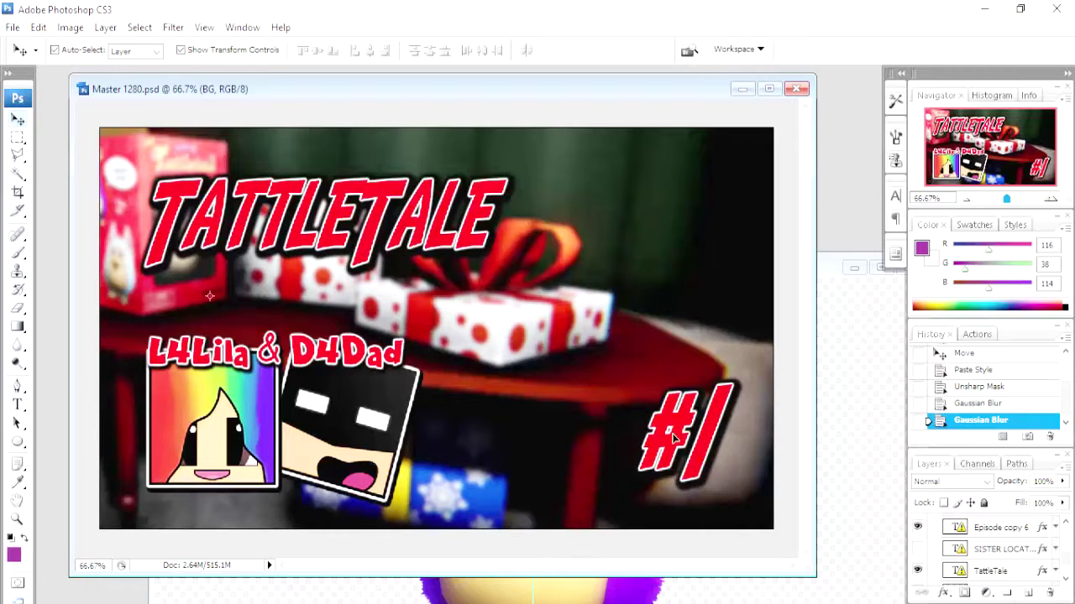
{"action": "left_click", "coordinate": [1064, 580]}
{"action": "left_click", "coordinate": [1063, 580]}
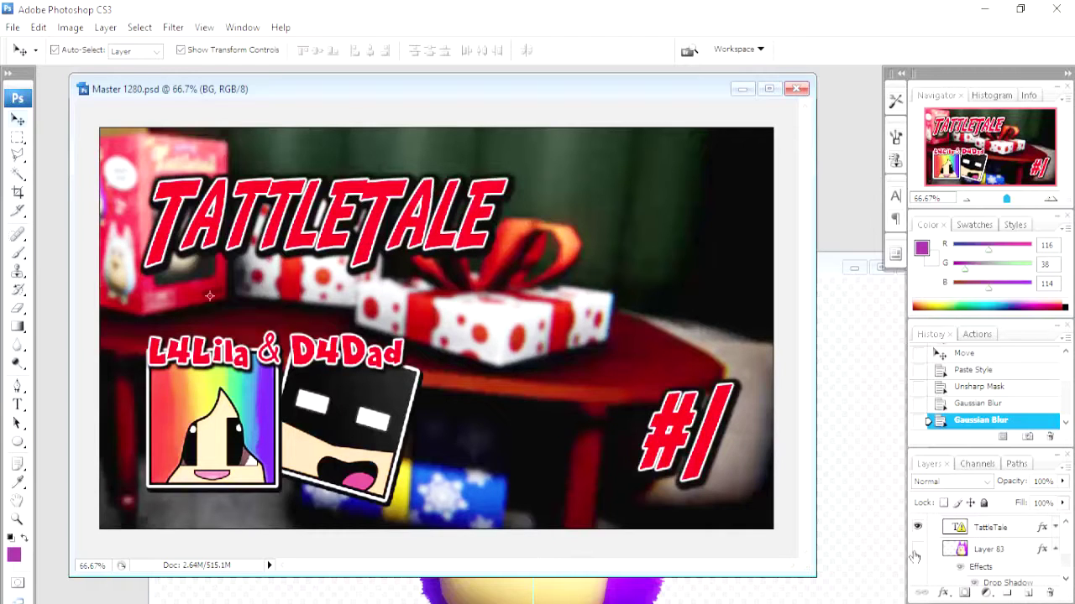
{"action": "left_click", "coordinate": [917, 549]}
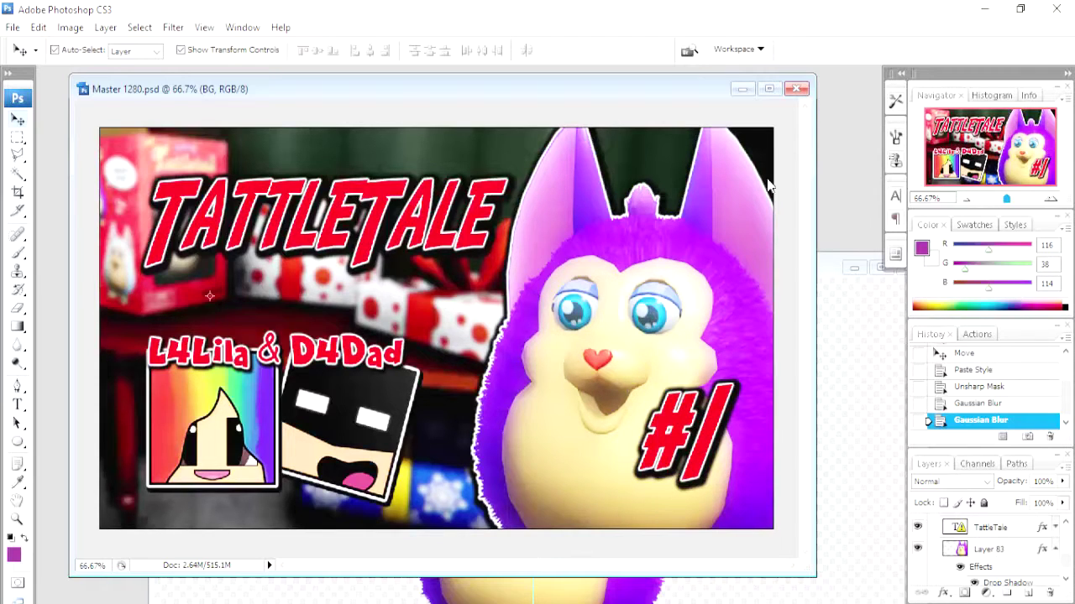
Sharpen the Tattletail character layer with Unsharp Mask at Amount 92%, Radius 21.4 pixels and Threshold 1.
{"action": "left_click", "coordinate": [727, 333]}
{"action": "left_click", "coordinate": [140, 28]}
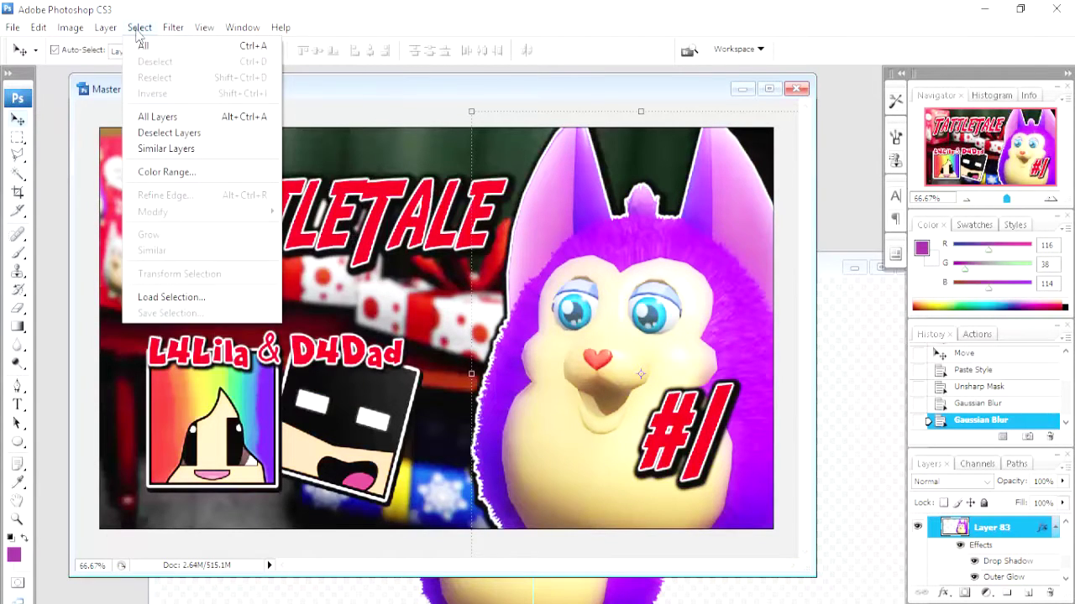
{"action": "mouse_move", "coordinate": [216, 298]}
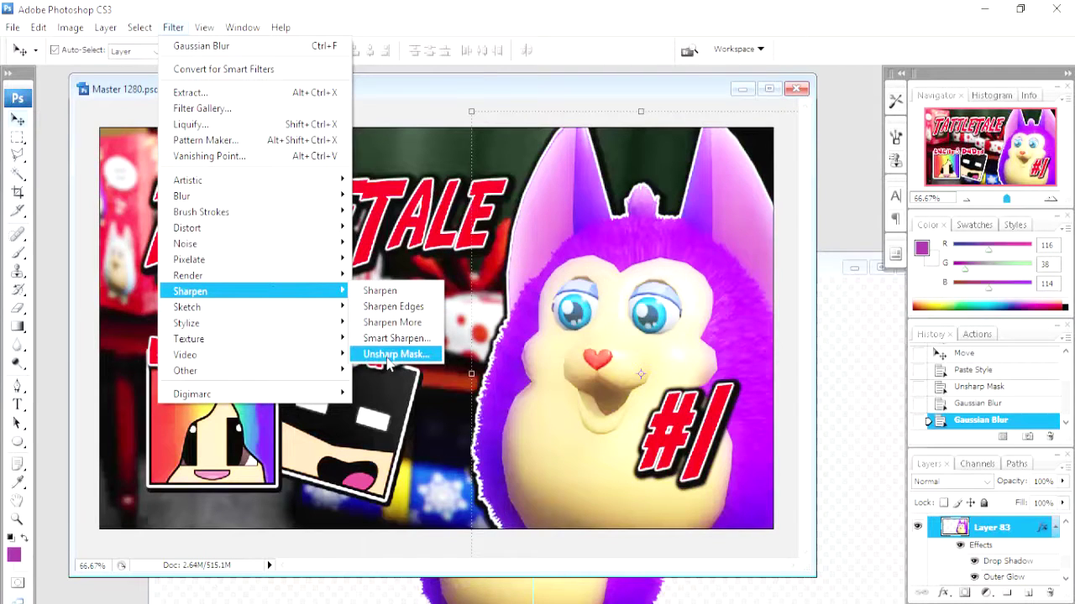
{"action": "left_click", "coordinate": [391, 355]}
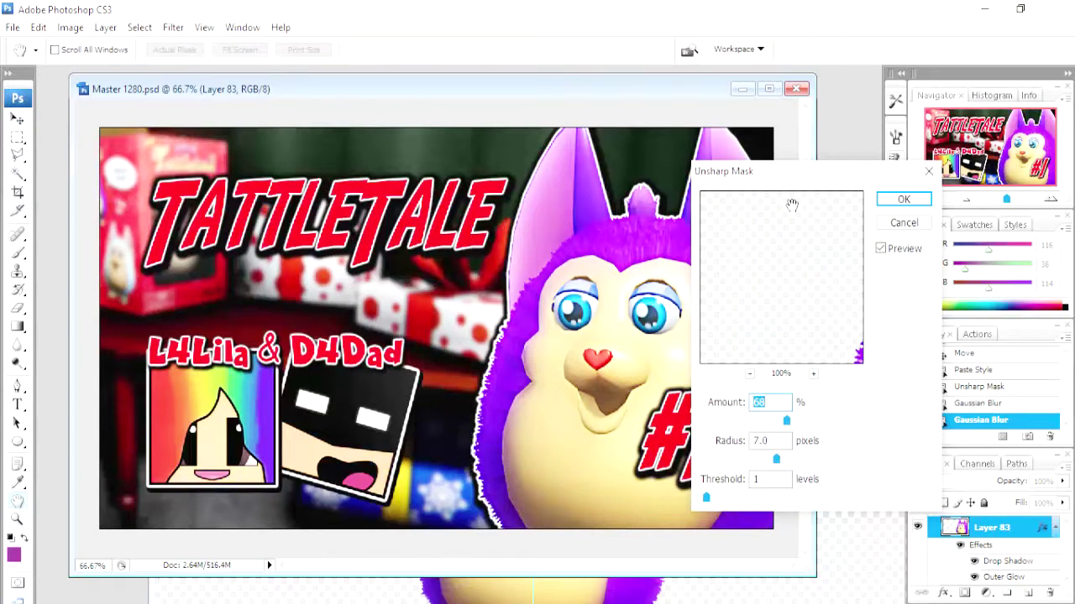
{"action": "left_click_drag", "start_coordinate": [793, 186], "coordinate": [881, 188]}
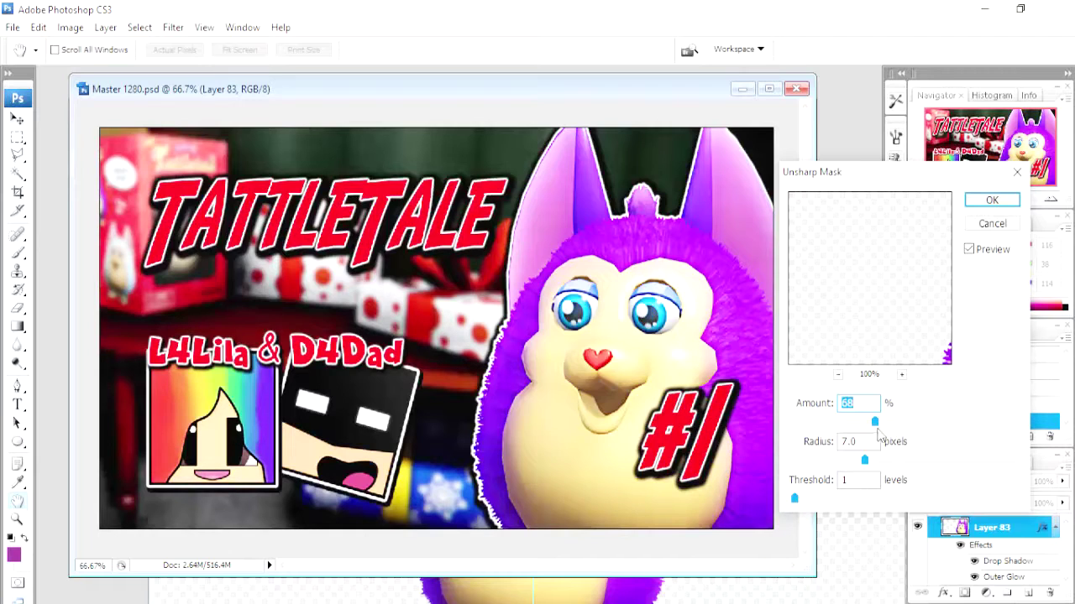
{"action": "left_click_drag", "start_coordinate": [874, 423], "coordinate": [905, 430]}
{"action": "left_click_drag", "start_coordinate": [864, 460], "coordinate": [896, 465]}
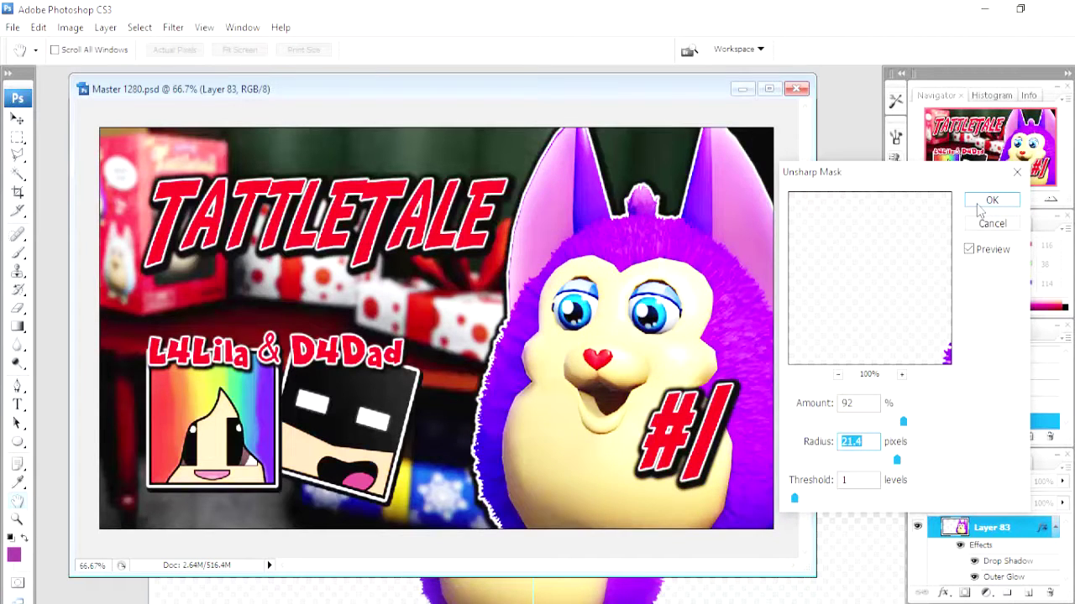
{"action": "left_click", "coordinate": [979, 203]}
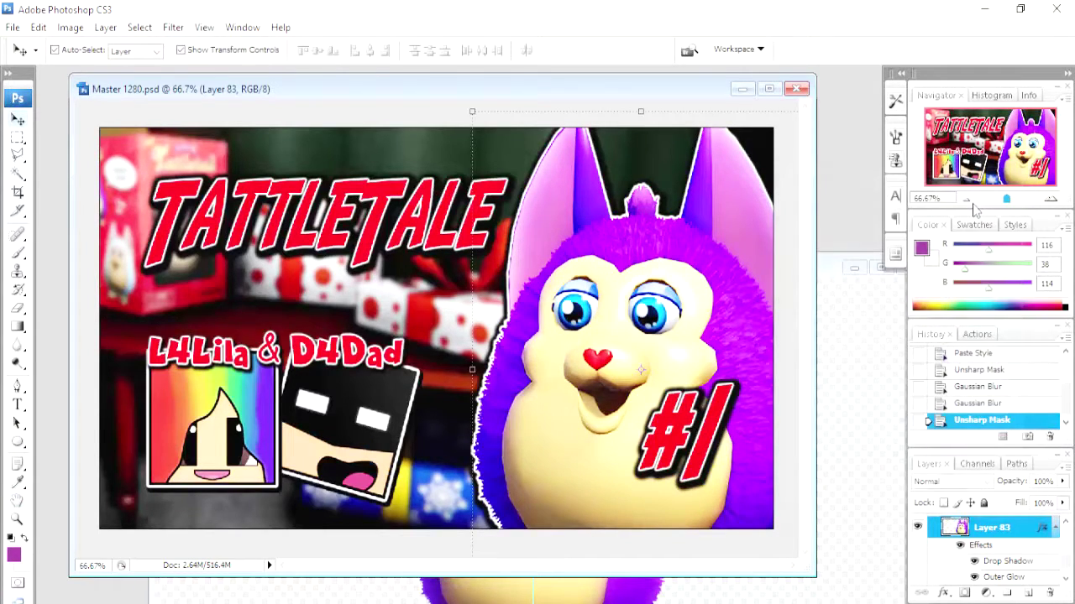
Compare the character before and after sharpening by toggling between the last two history states, ending on the sharpened version.
{"action": "left_click", "coordinate": [984, 404]}
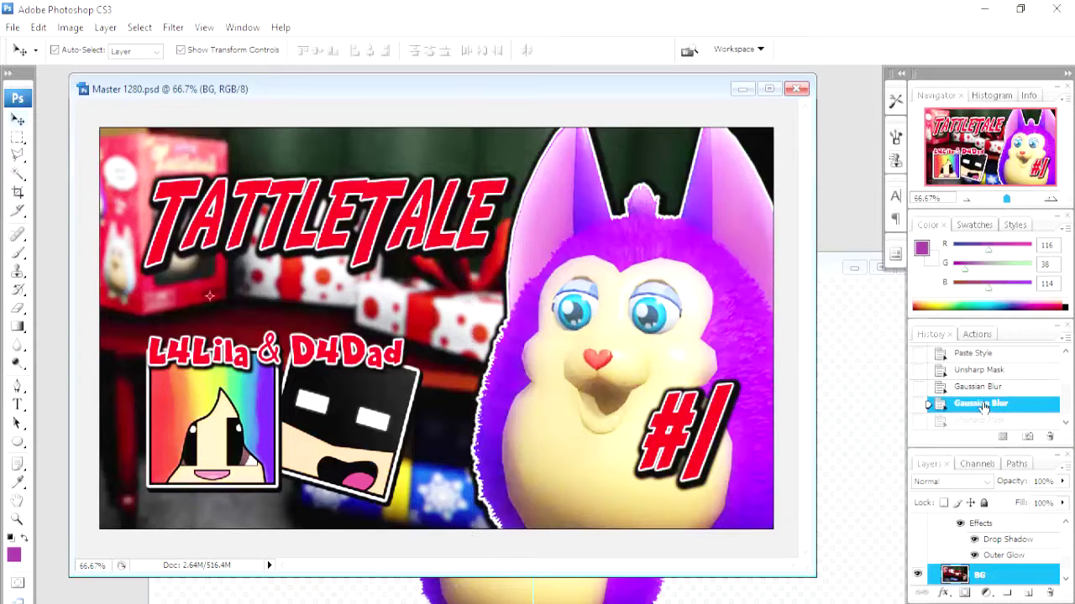
{"action": "left_click", "coordinate": [990, 421]}
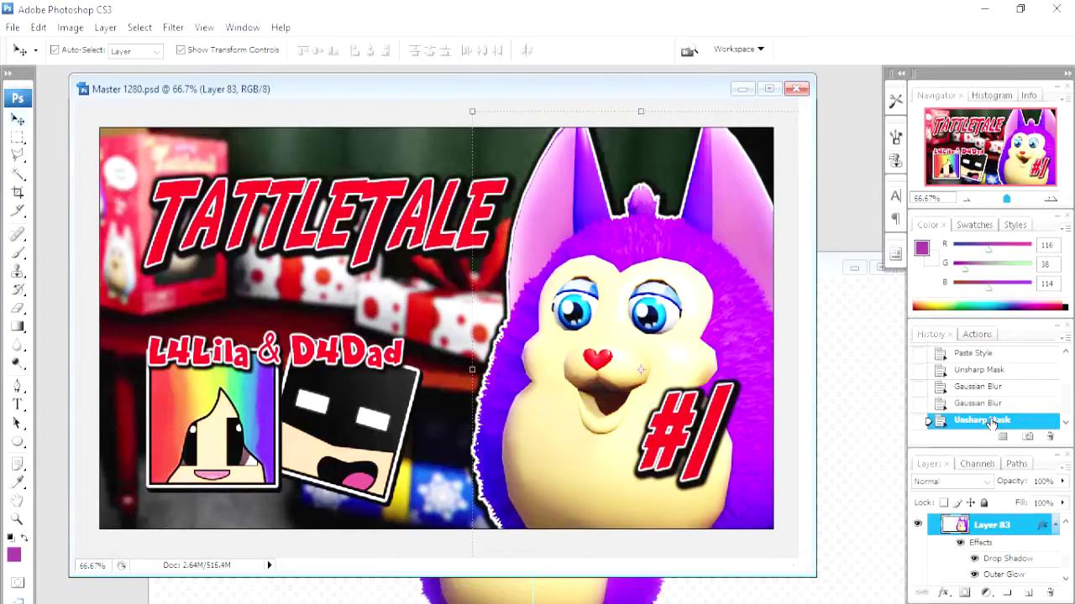
{"action": "left_click", "coordinate": [981, 406]}
{"action": "left_click", "coordinate": [977, 422]}
{"action": "left_click", "coordinate": [970, 406]}
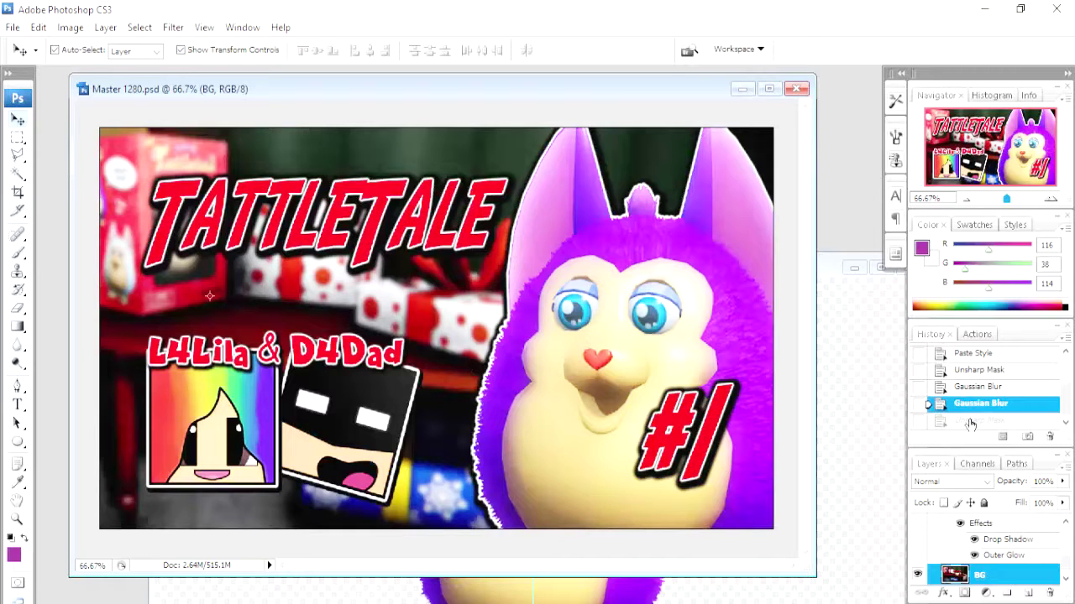
{"action": "left_click", "coordinate": [971, 422]}
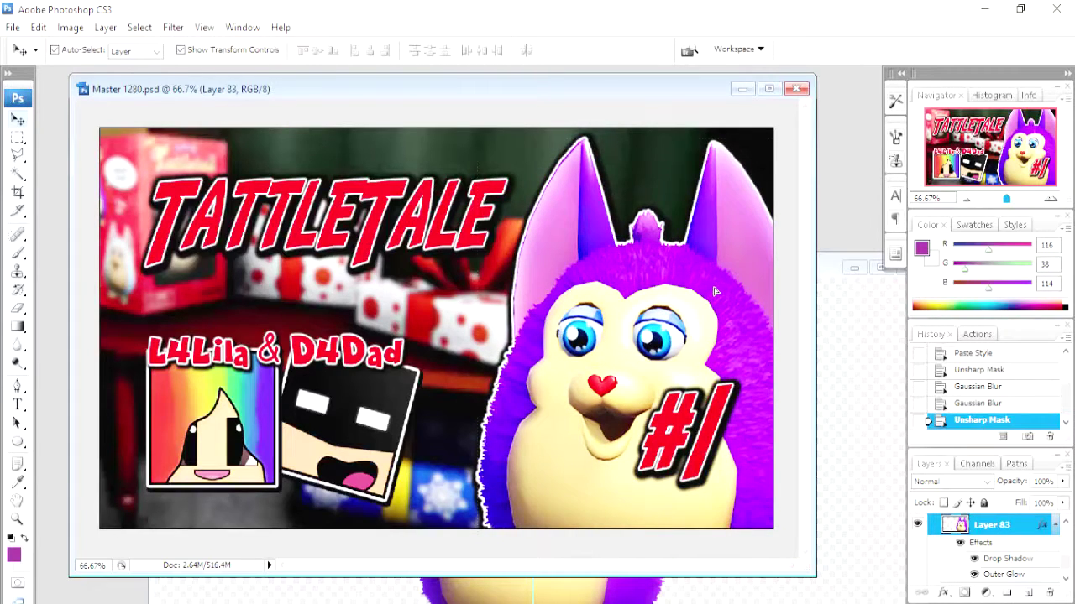
Move the Tattletail character down and slightly to the right so both ear tips fit inside the canvas.
{"action": "left_click_drag", "start_coordinate": [713, 292], "coordinate": [710, 294]}
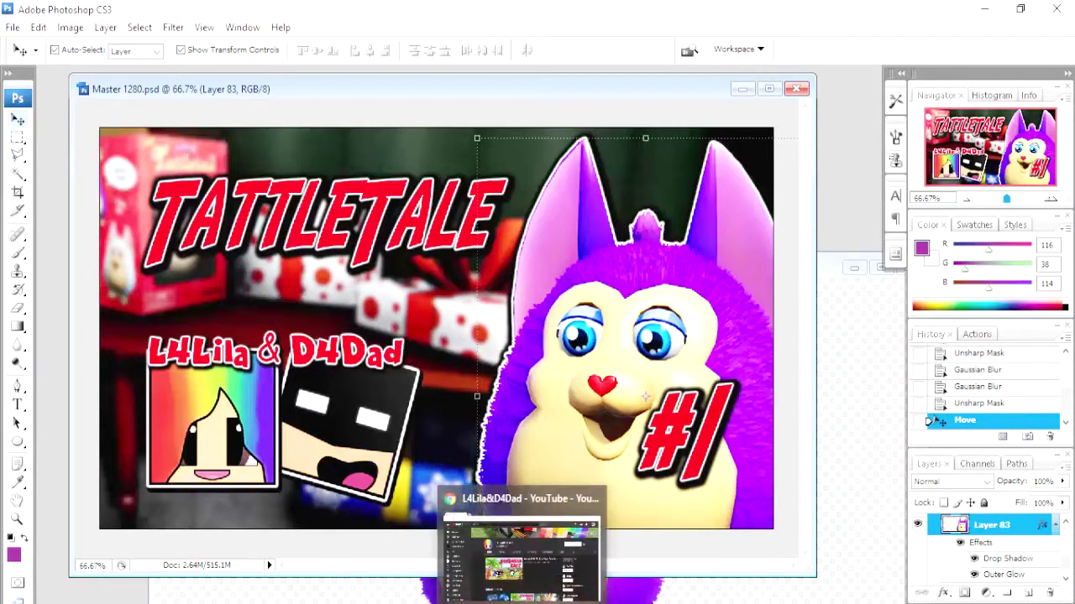
Switch to the Chrome window showing the L4Lila&D4Dad YouTube channel.
{"action": "left_click", "coordinate": [538, 533]}
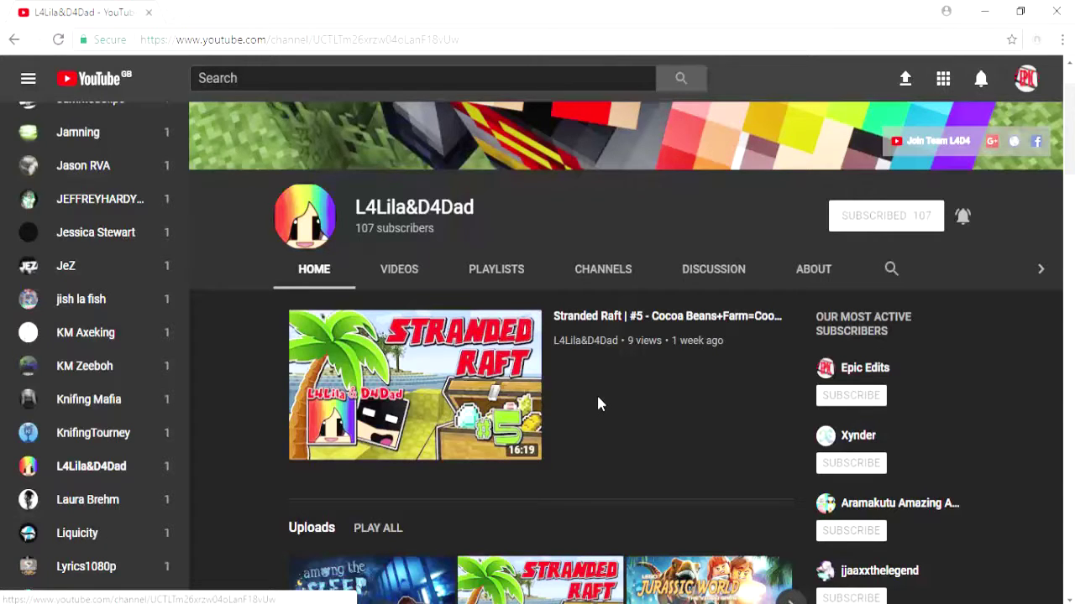
Browse the L4Lila&D4Dad channel home page from Uploads to Sky Islands, examining the thumbnail designs of the different series.
{"action": "scroll", "coordinate": [600, 403], "scroll_direction": "down", "scroll_amount": 4}
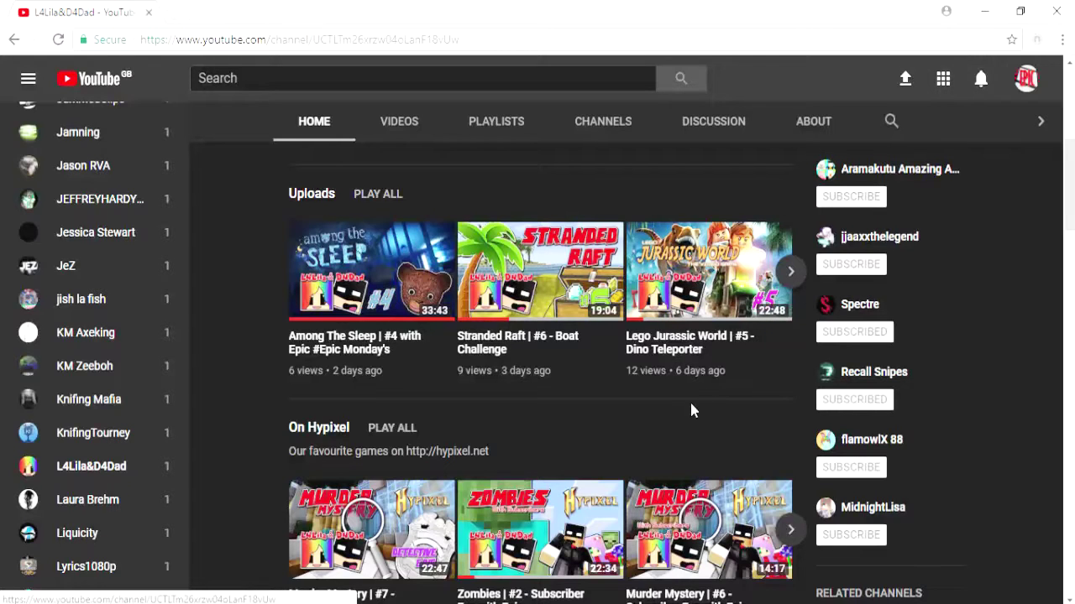
{"action": "scroll", "coordinate": [690, 403], "scroll_direction": "down", "scroll_amount": 1}
{"action": "scroll", "coordinate": [510, 445], "scroll_direction": "down", "scroll_amount": 5}
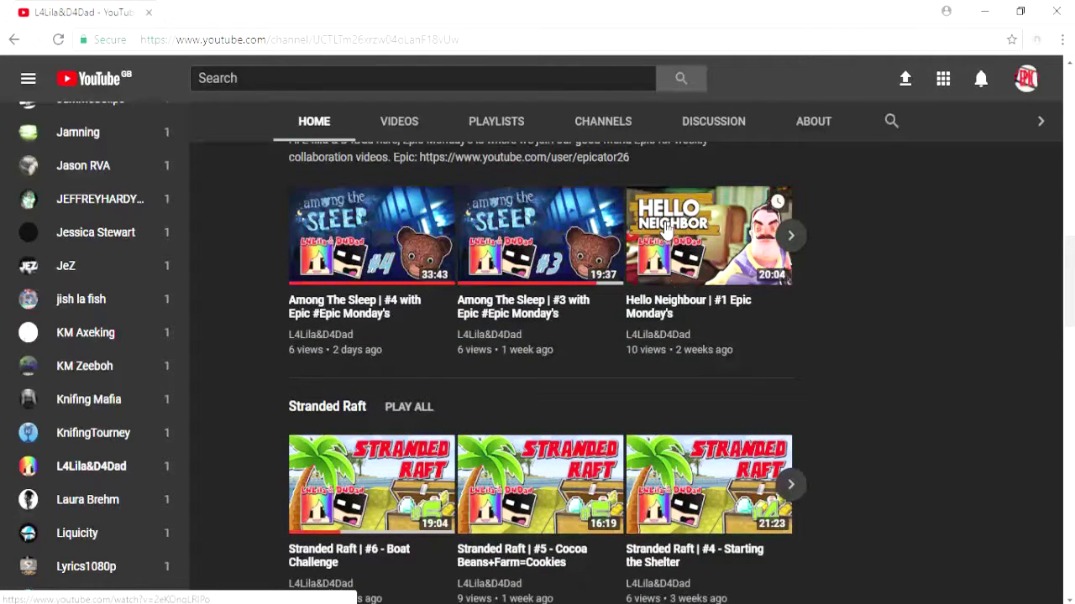
{"action": "scroll", "coordinate": [380, 231], "scroll_direction": "down", "scroll_amount": 7}
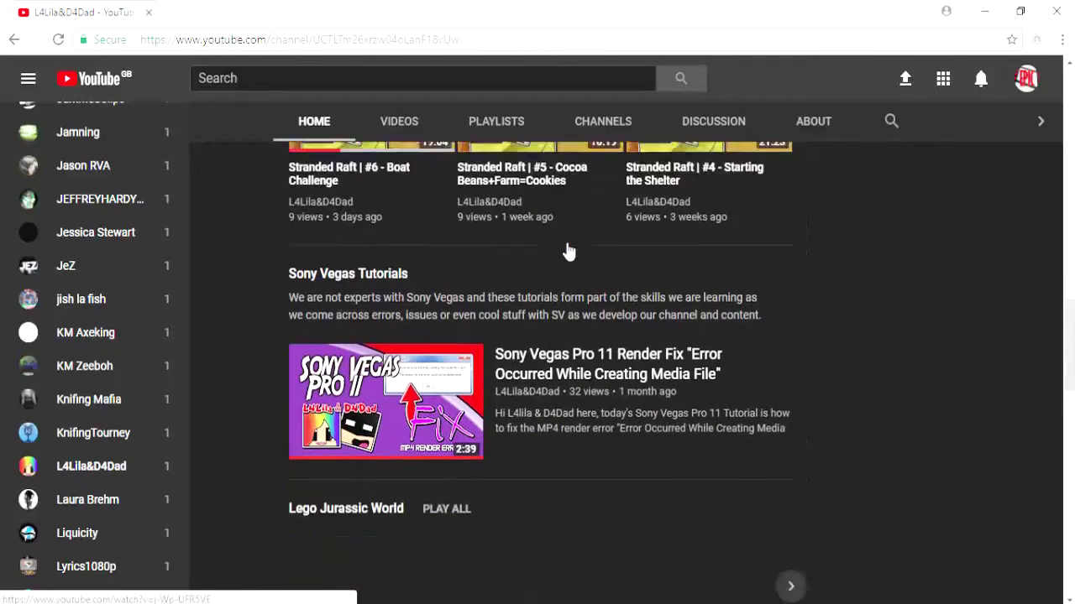
{"action": "scroll", "coordinate": [463, 256], "scroll_direction": "up", "scroll_amount": 1}
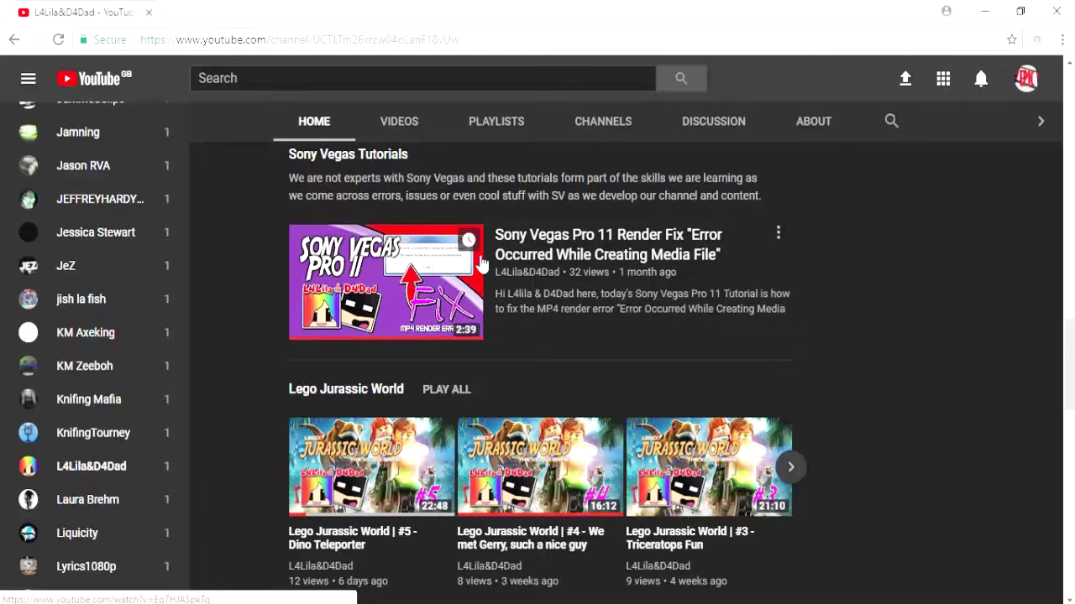
{"action": "scroll", "coordinate": [447, 310], "scroll_direction": "down", "scroll_amount": 4}
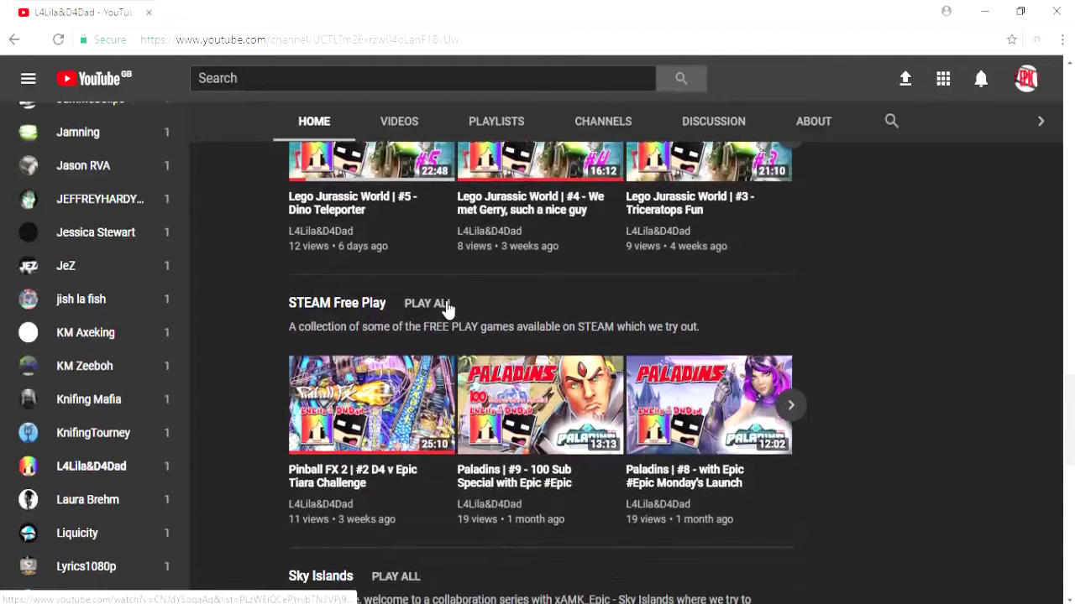
{"action": "scroll", "coordinate": [447, 309], "scroll_direction": "down", "scroll_amount": 2}
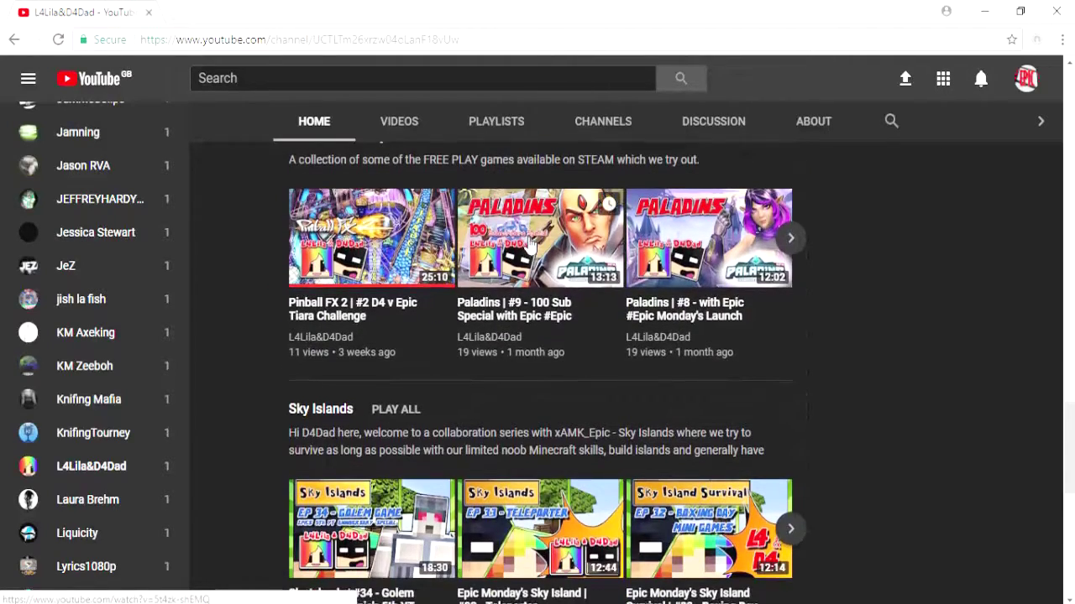
{"action": "scroll", "coordinate": [530, 239], "scroll_direction": "down", "scroll_amount": 2}
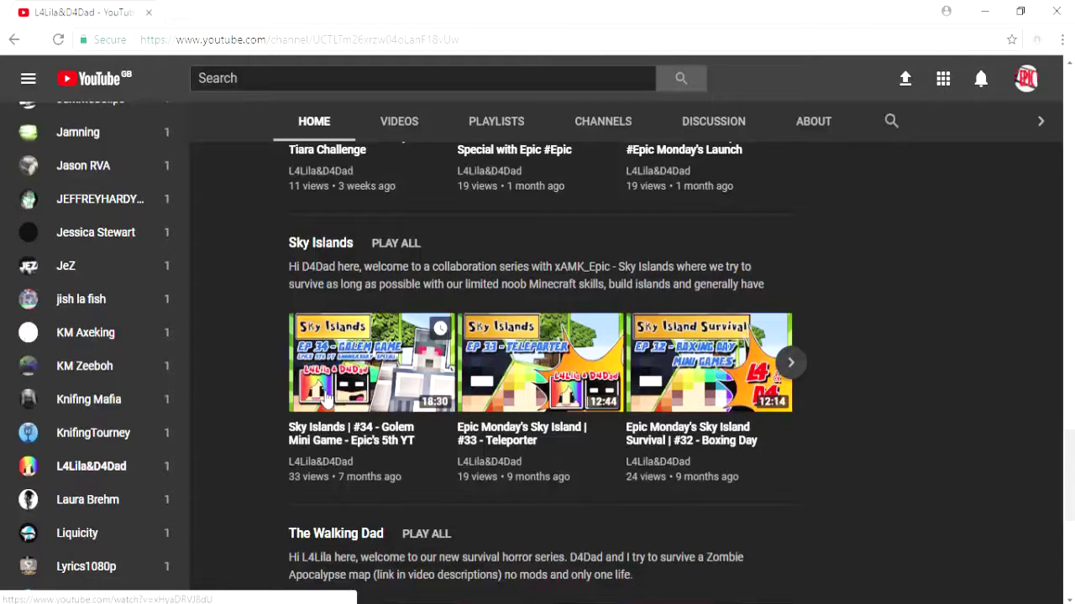
{"action": "scroll", "coordinate": [353, 401], "scroll_direction": "up", "scroll_amount": 4}
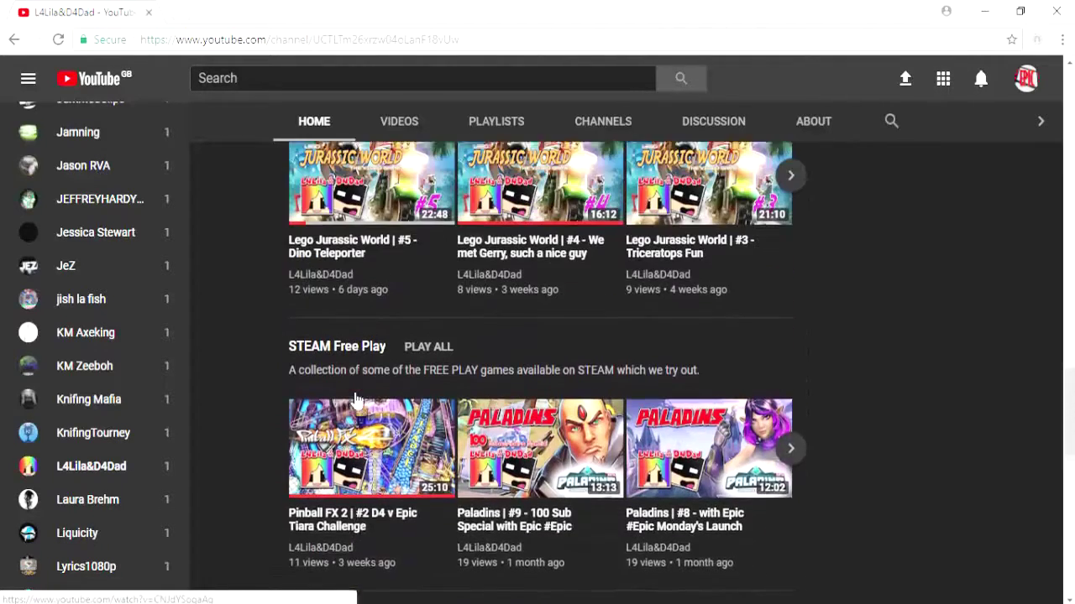
{"action": "scroll", "coordinate": [355, 400], "scroll_direction": "down", "scroll_amount": 1}
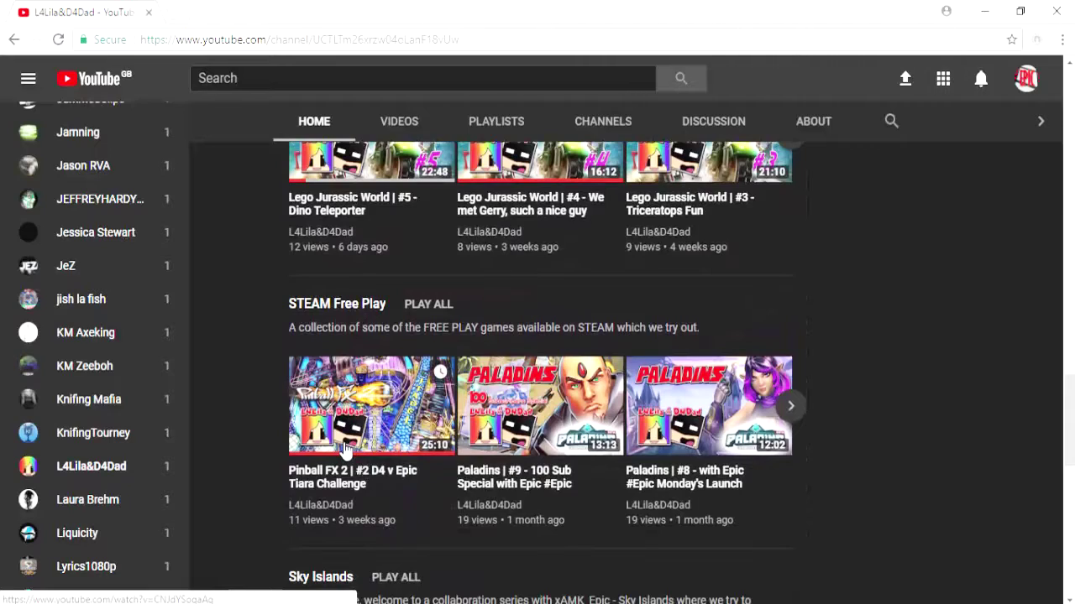
{"action": "scroll", "coordinate": [345, 449], "scroll_direction": "up", "scroll_amount": 1}
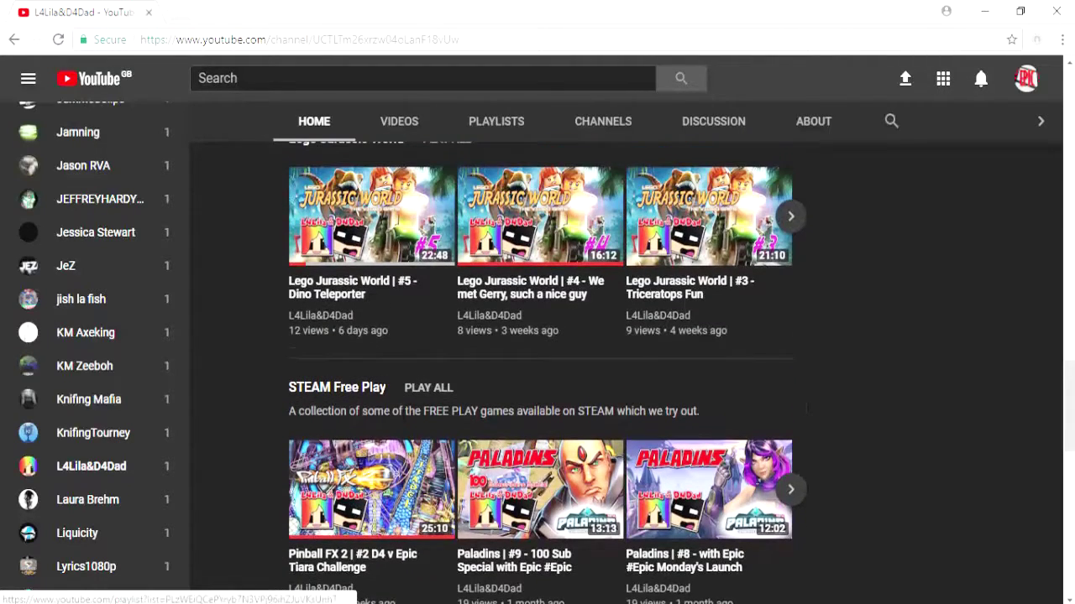
{"action": "scroll", "coordinate": [408, 413], "scroll_direction": "down", "scroll_amount": 3}
{"action": "scroll", "coordinate": [408, 410], "scroll_direction": "up", "scroll_amount": 2}
{"action": "scroll", "coordinate": [429, 390], "scroll_direction": "up", "scroll_amount": 7}
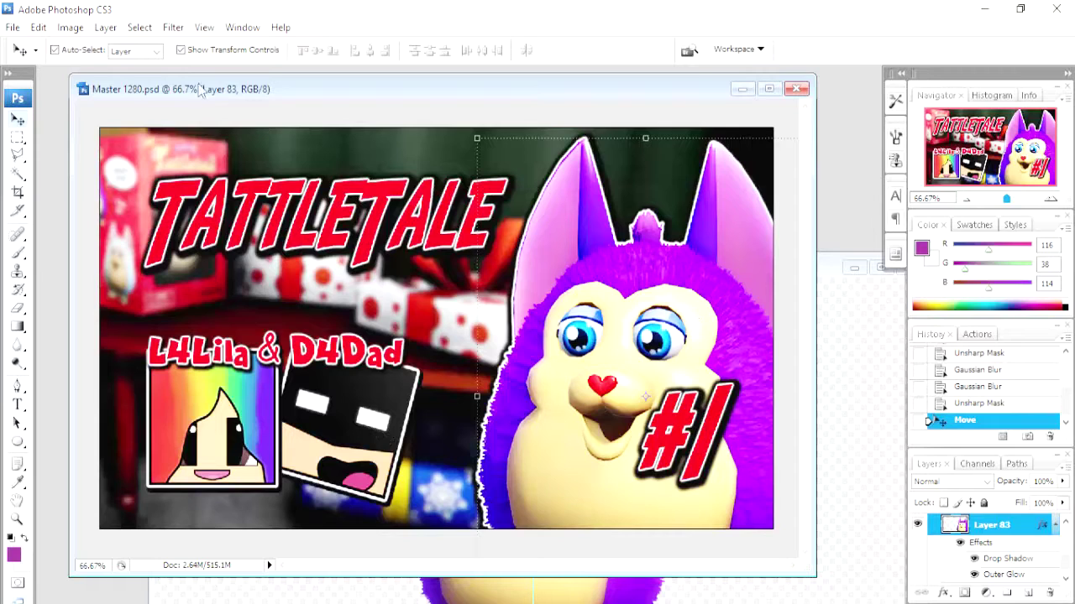
{"action": "left_click", "coordinate": [172, 28]}
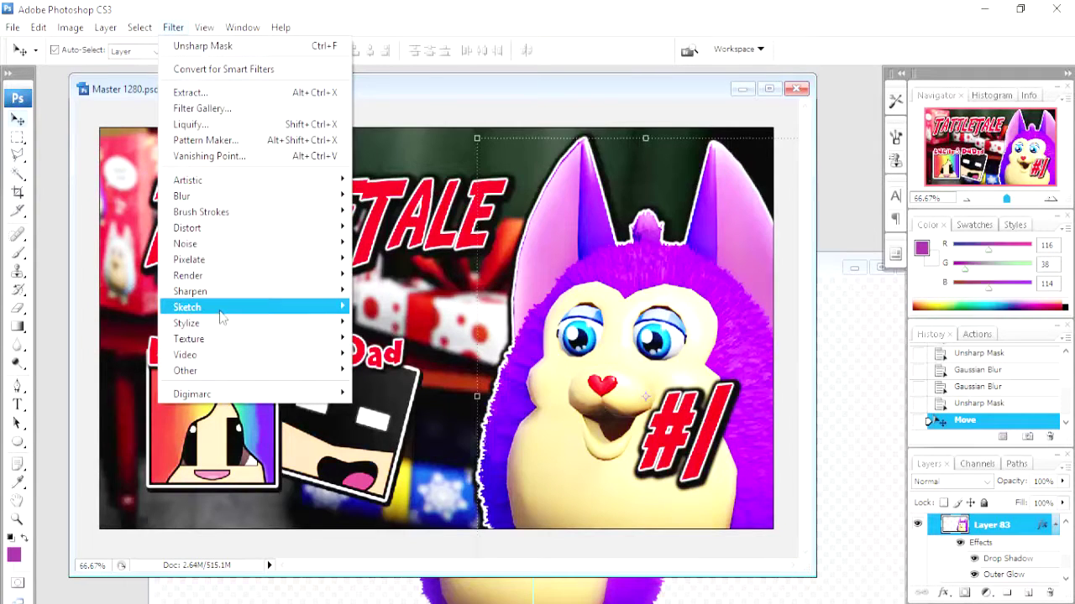
{"action": "mouse_move", "coordinate": [337, 301]}
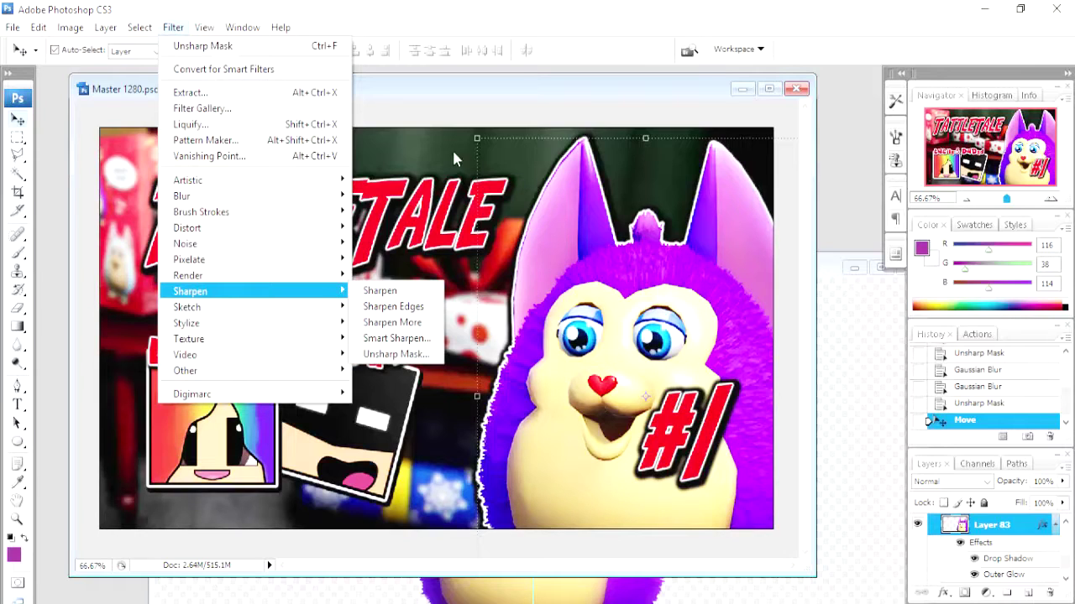
{"action": "left_click", "coordinate": [443, 109]}
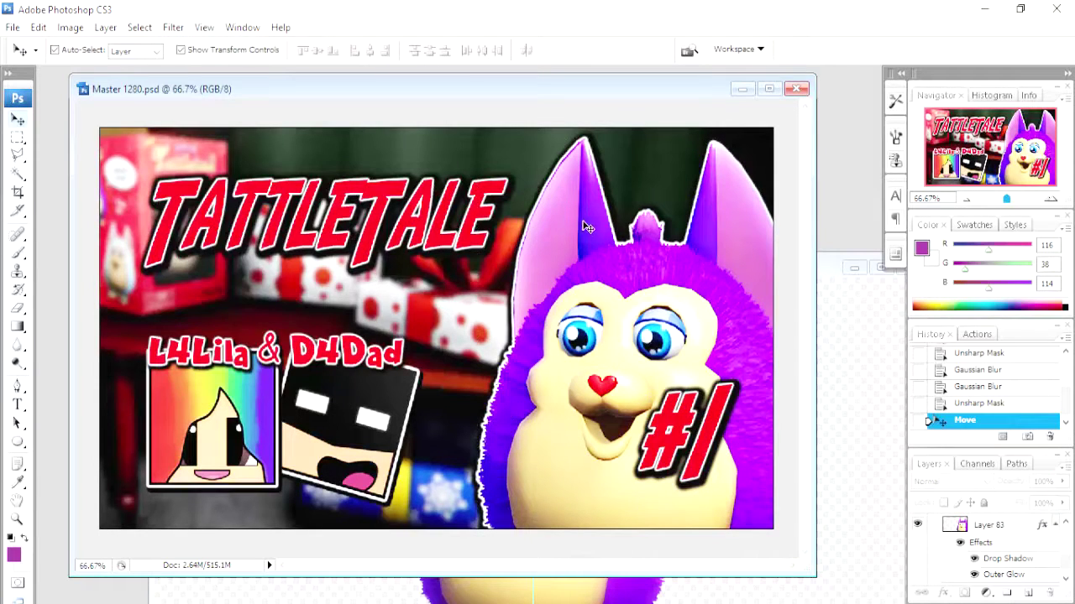